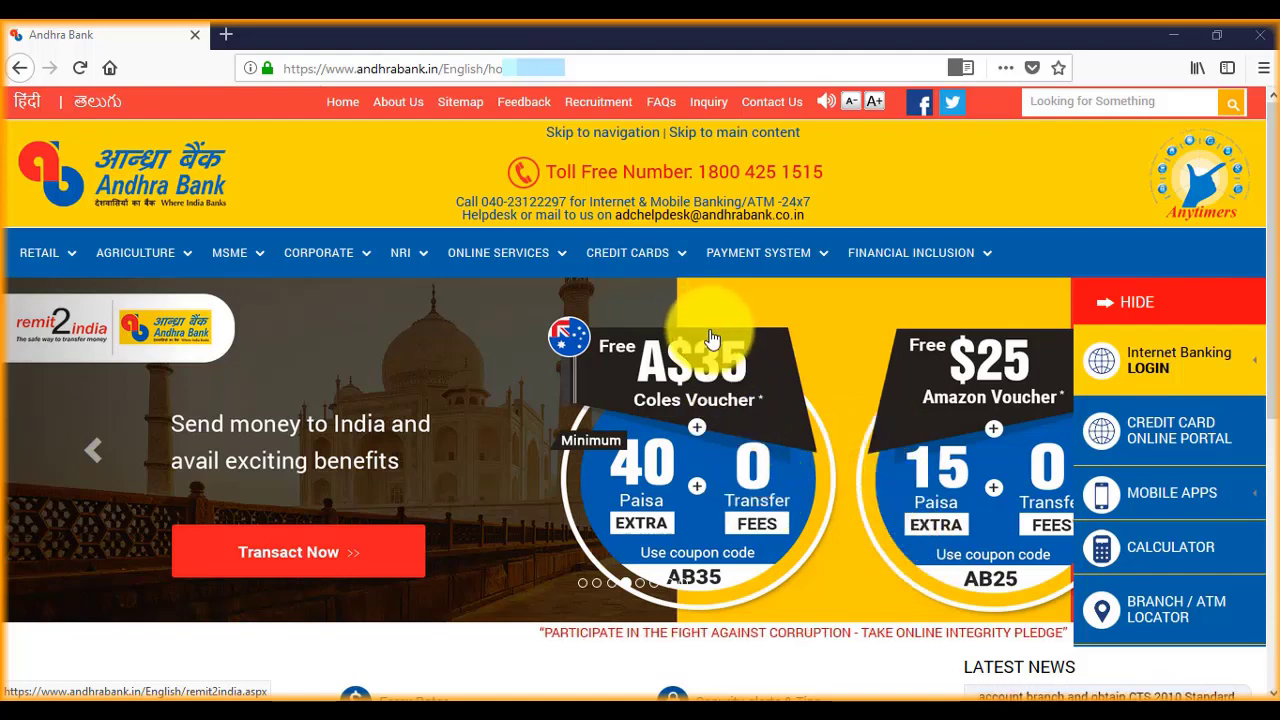
# Step: Show the Internet Banking Retail and Corporate Login choices on the Andhra Bank homepage
pyautogui.moveTo(1150, 365)
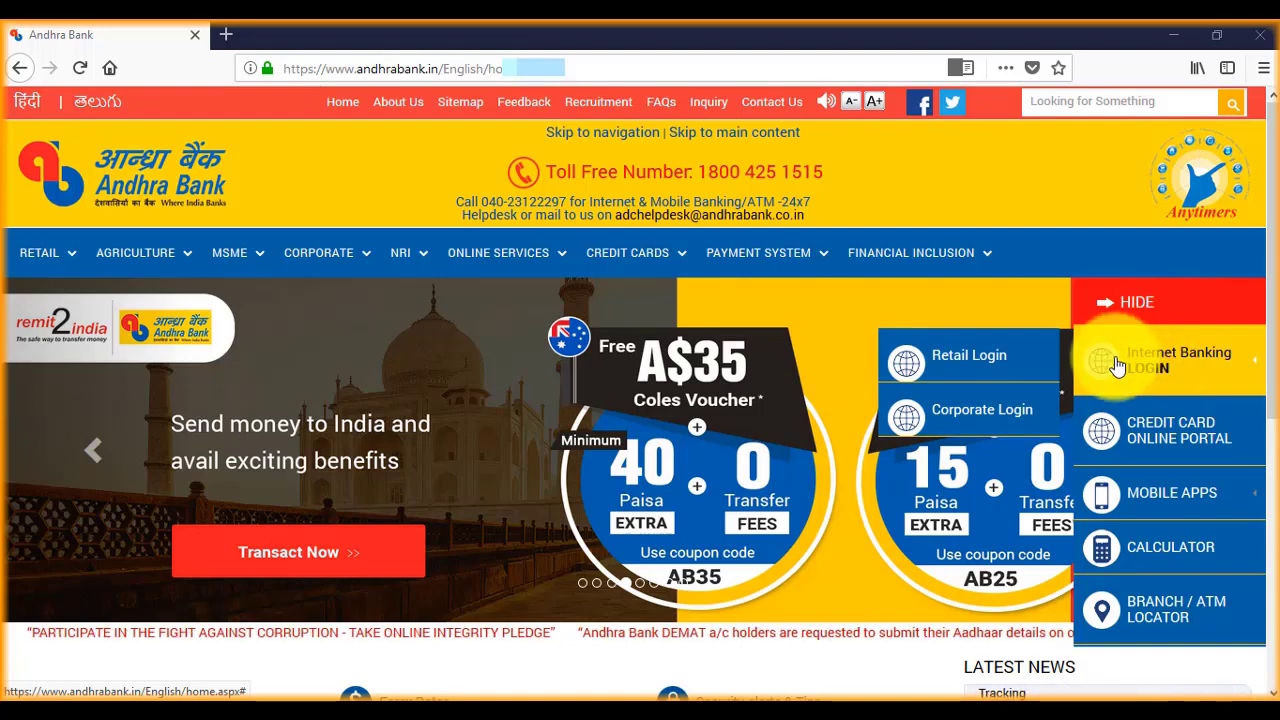
# Step: Go through Retail Login and 'Continue Login to NetBanking' to reach the account dashboard
pyautogui.click(983, 362)
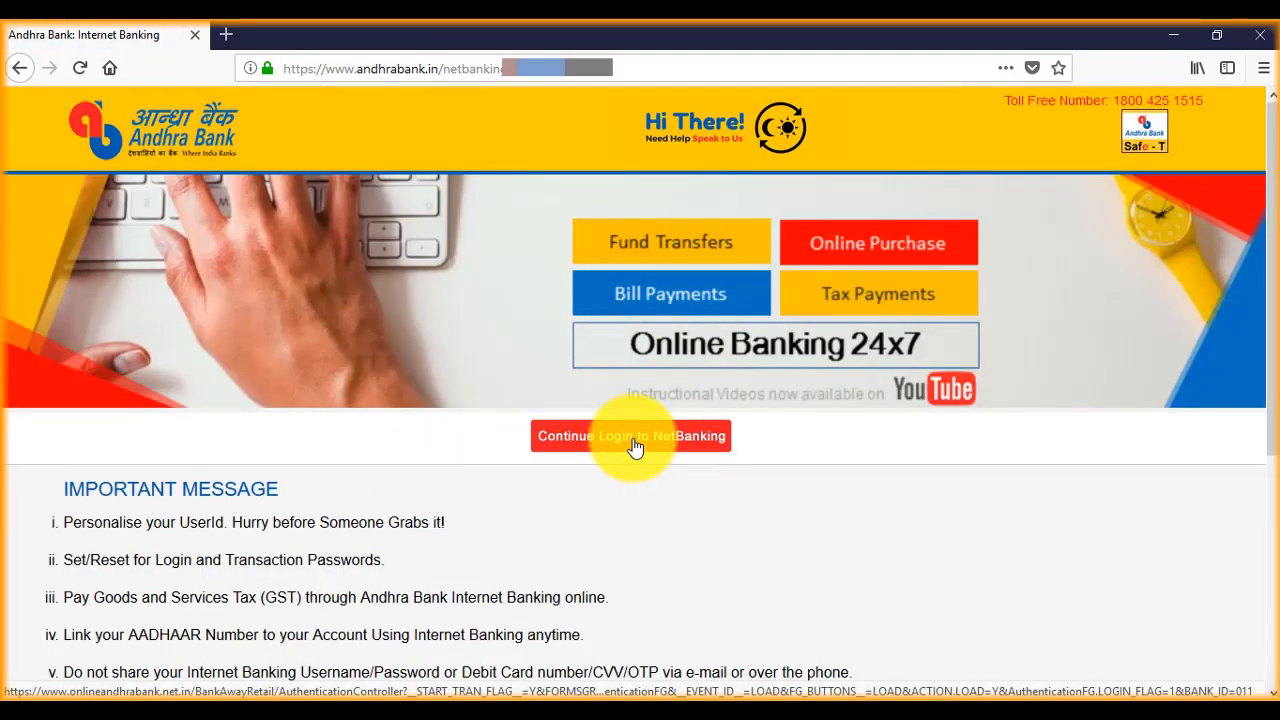
pyautogui.click(633, 445)
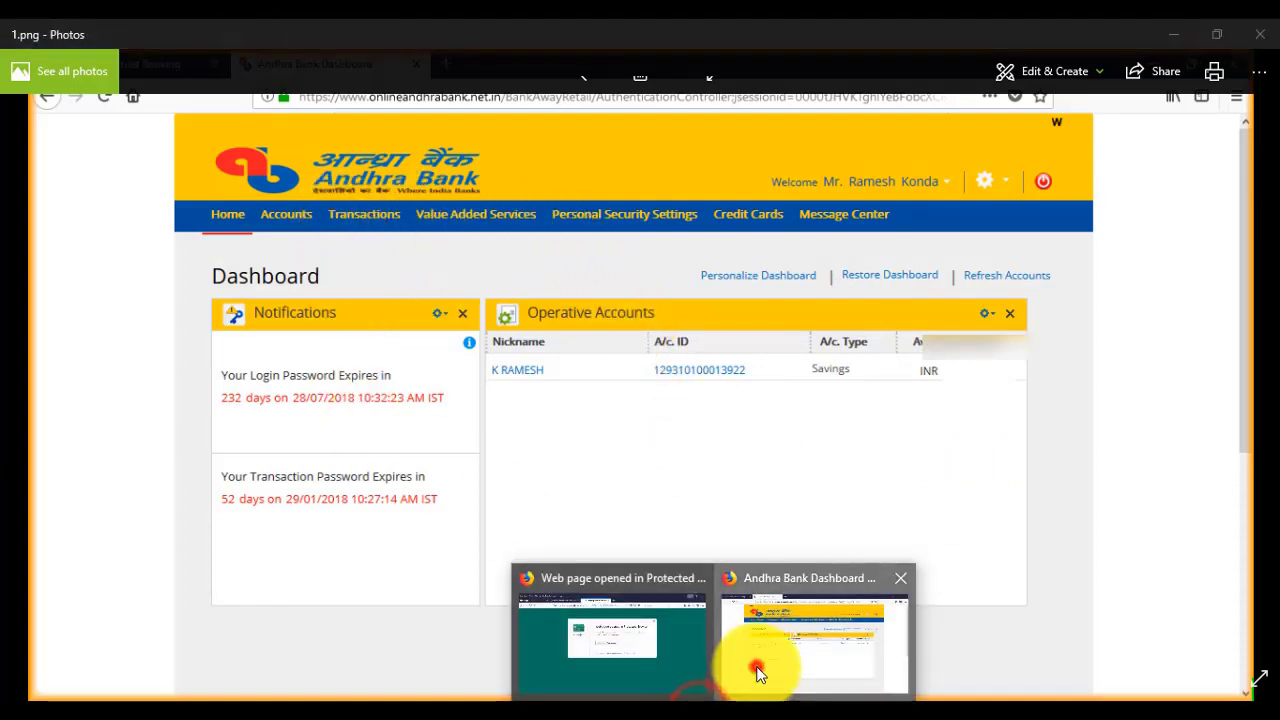
pyautogui.click(757, 668)
# Step: Open the IMPS (Instant Transfer 24*7) form and check the Personal Payees list, leaving it unset
pyautogui.moveTo(354, 211)
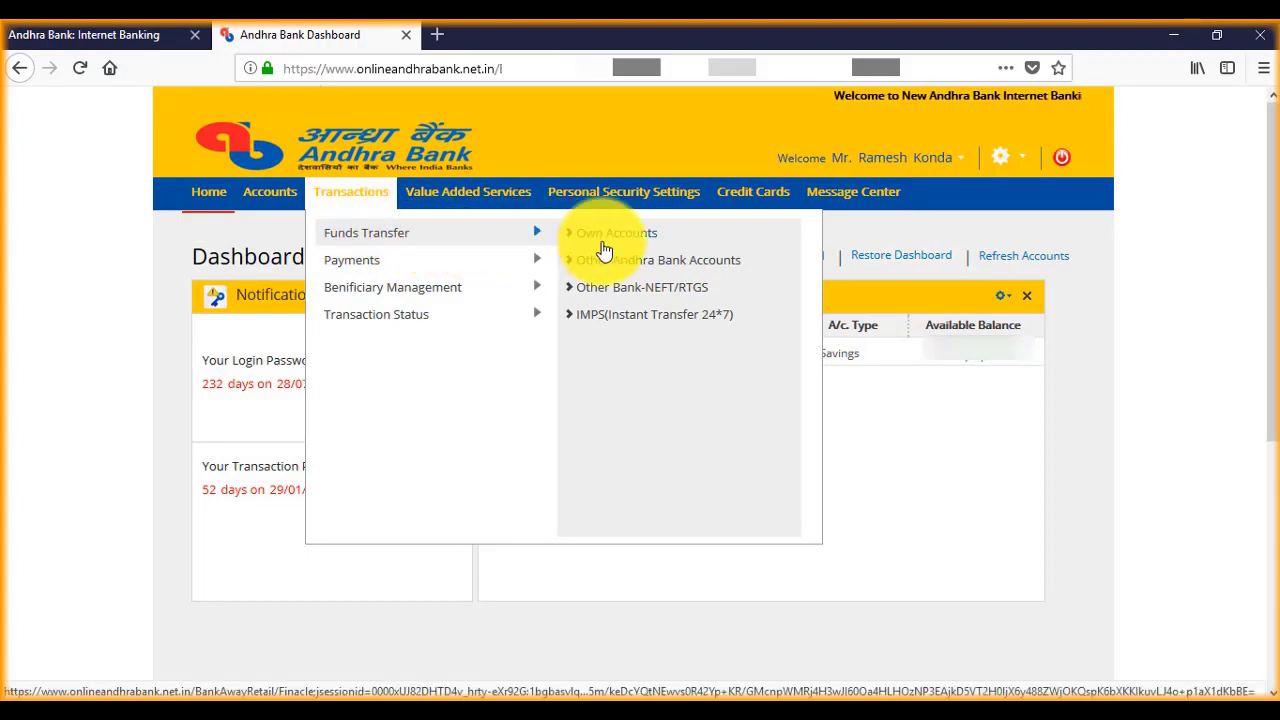
pyautogui.click(610, 316)
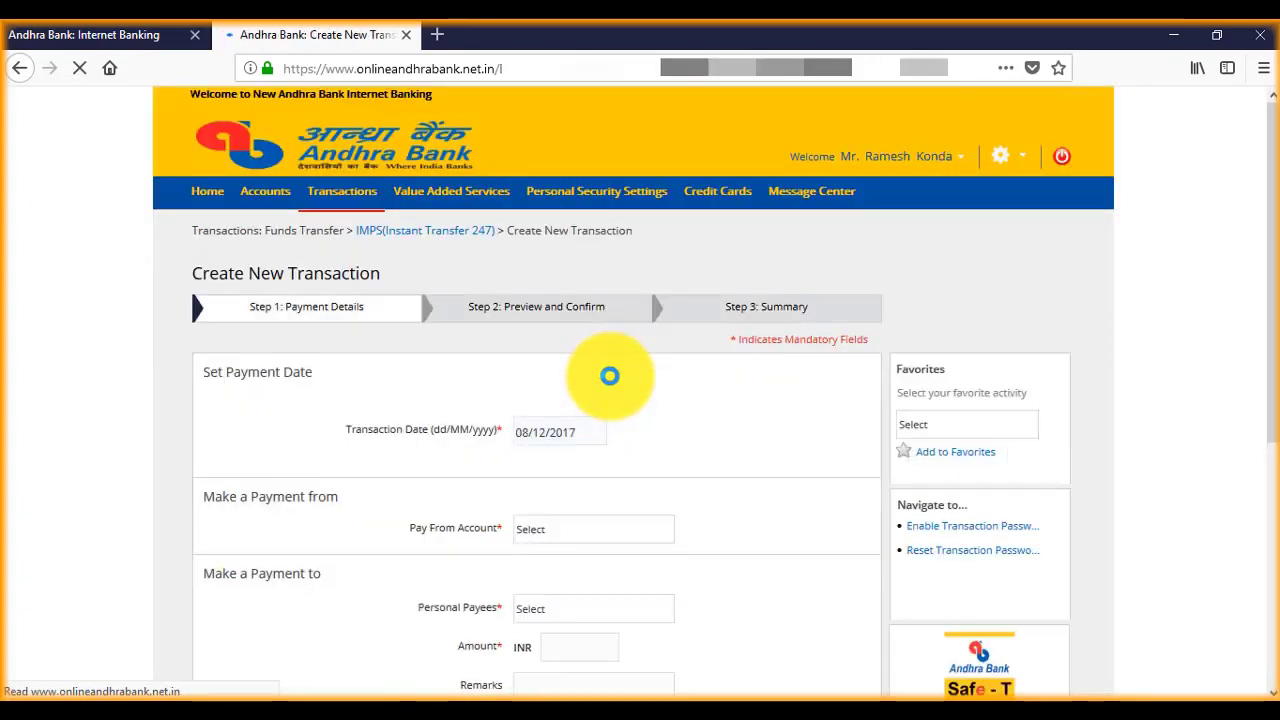
pyautogui.scroll(-2, 673, 548)
pyautogui.click(668, 512)
pyautogui.click(704, 503)
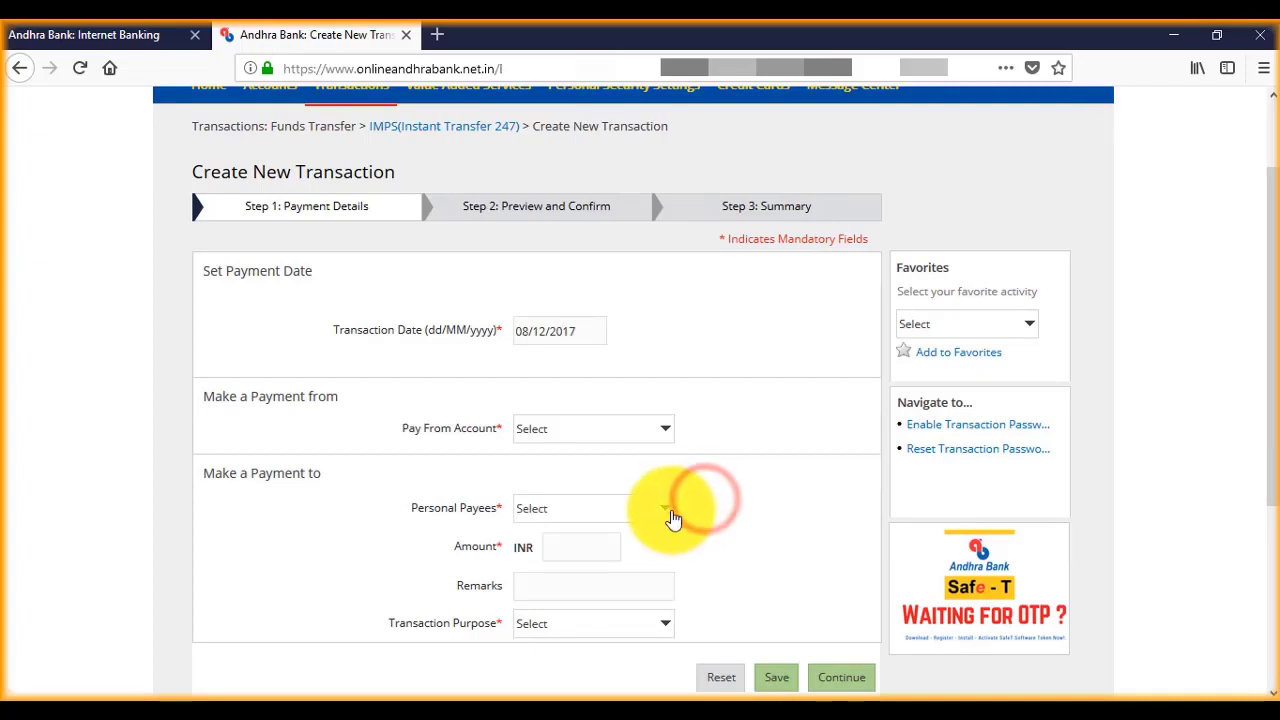
pyautogui.click(671, 517)
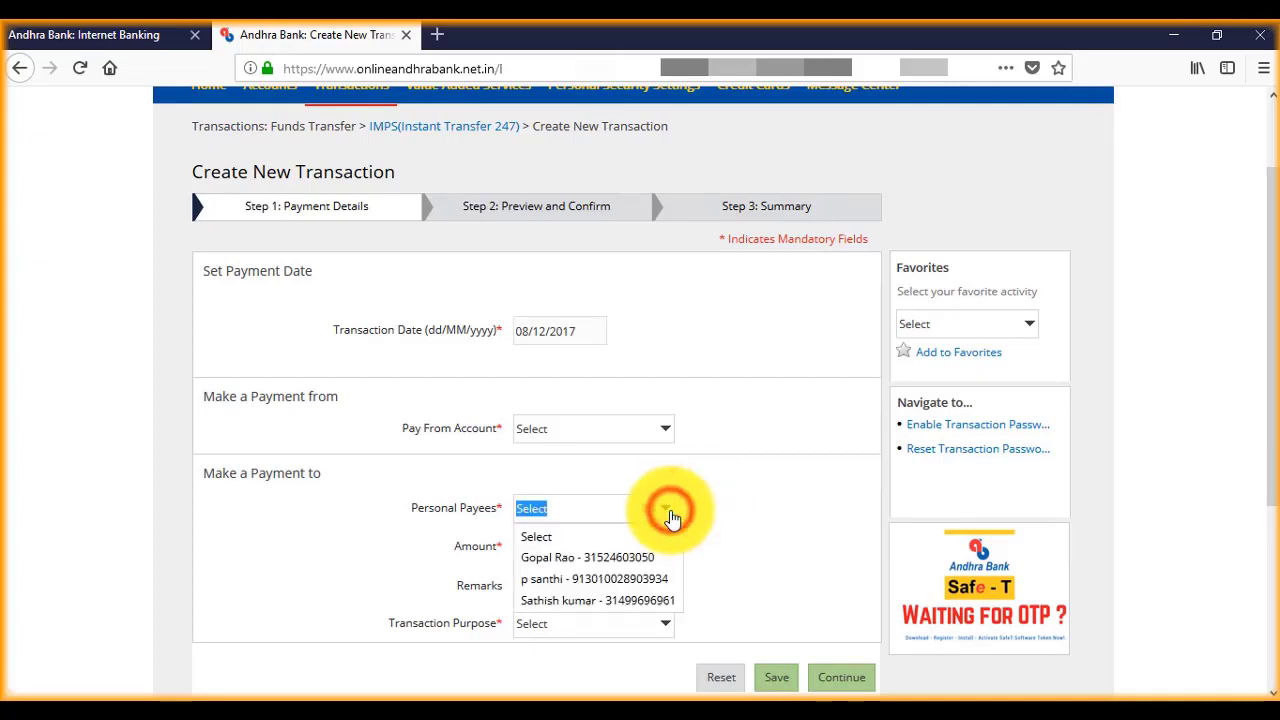
pyautogui.click(741, 514)
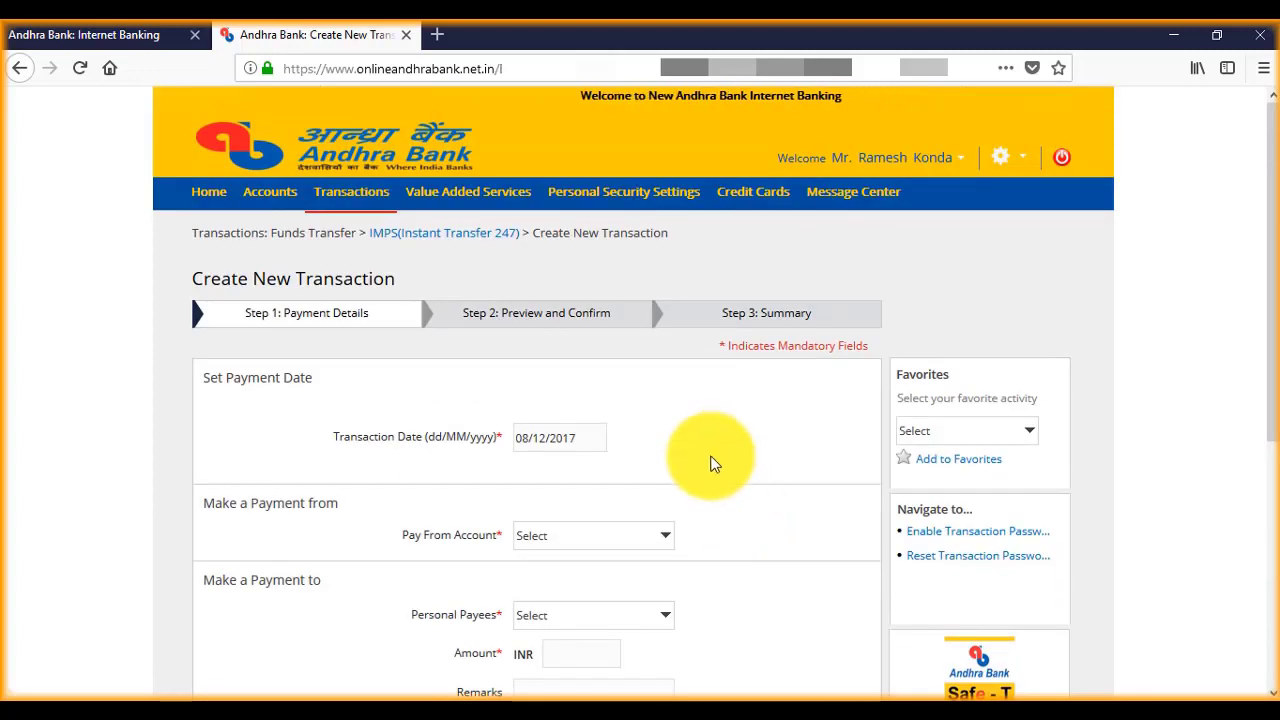
# Step: Go to Transactions > Beneficiary Management > Add/View/Authorize/Activate Payee to view the payee list
pyautogui.click(488, 192)
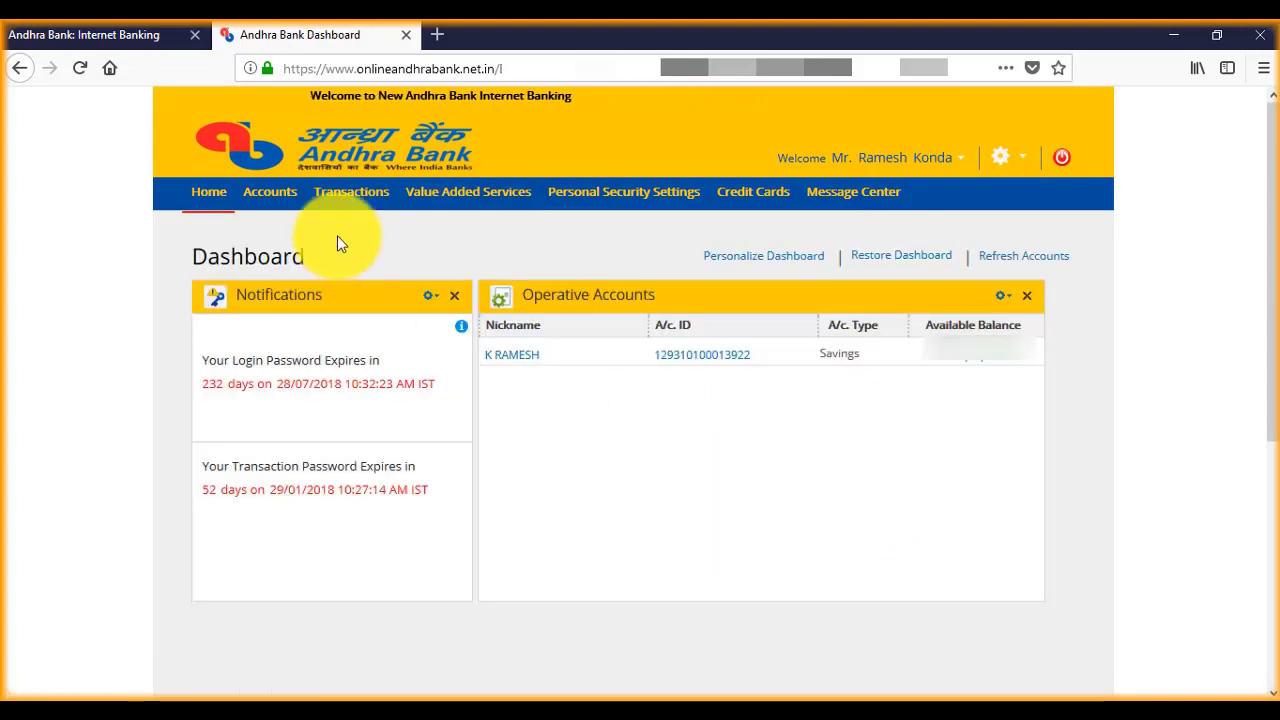
pyautogui.click(351, 192)
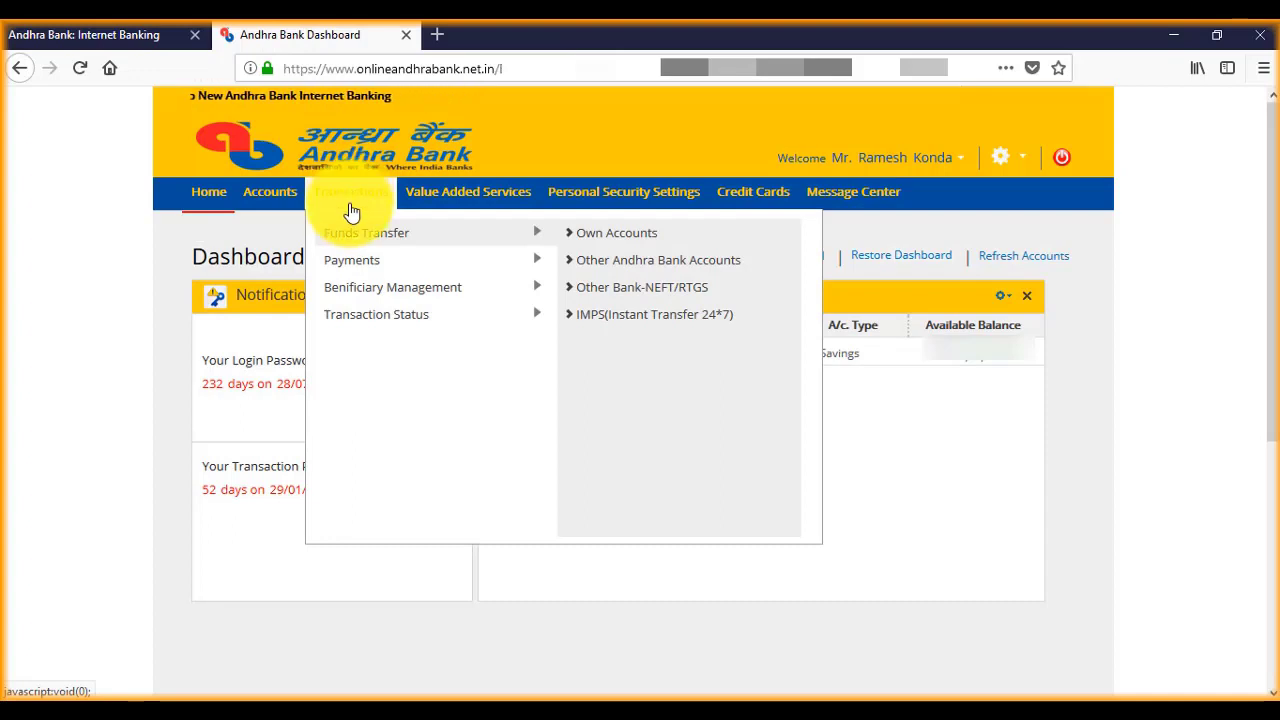
pyautogui.moveTo(358, 300)
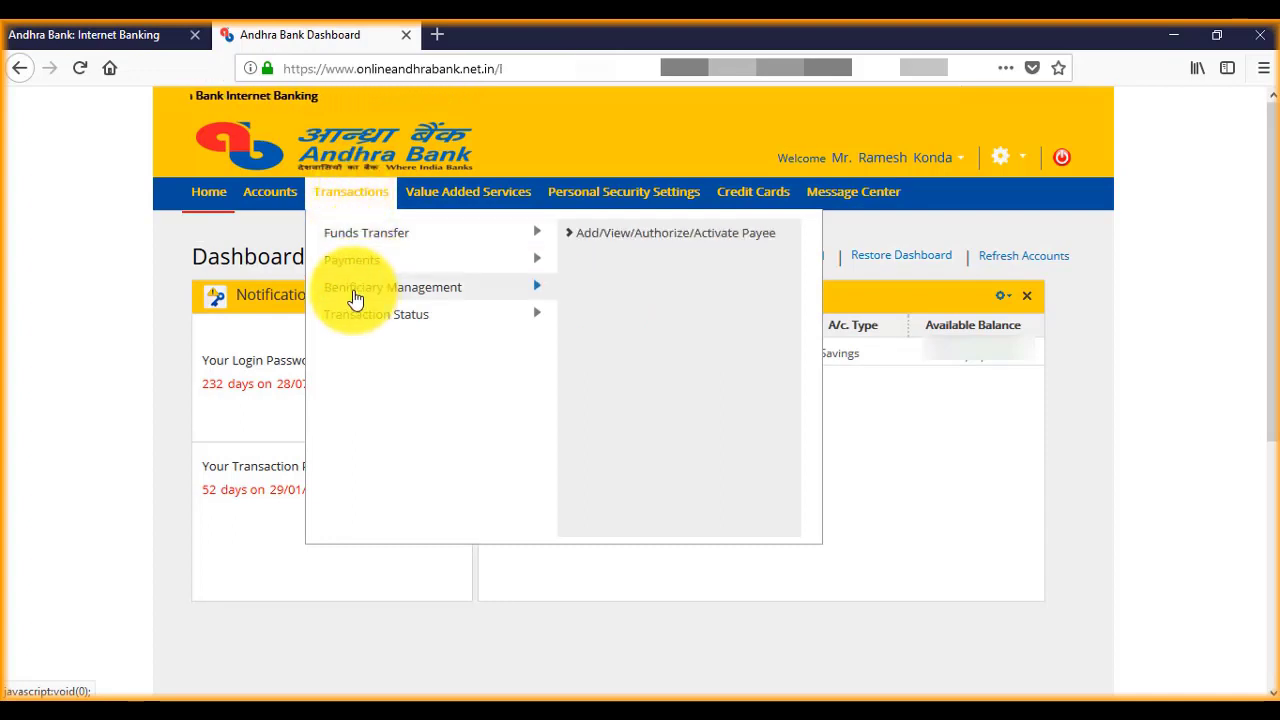
pyautogui.click(519, 289)
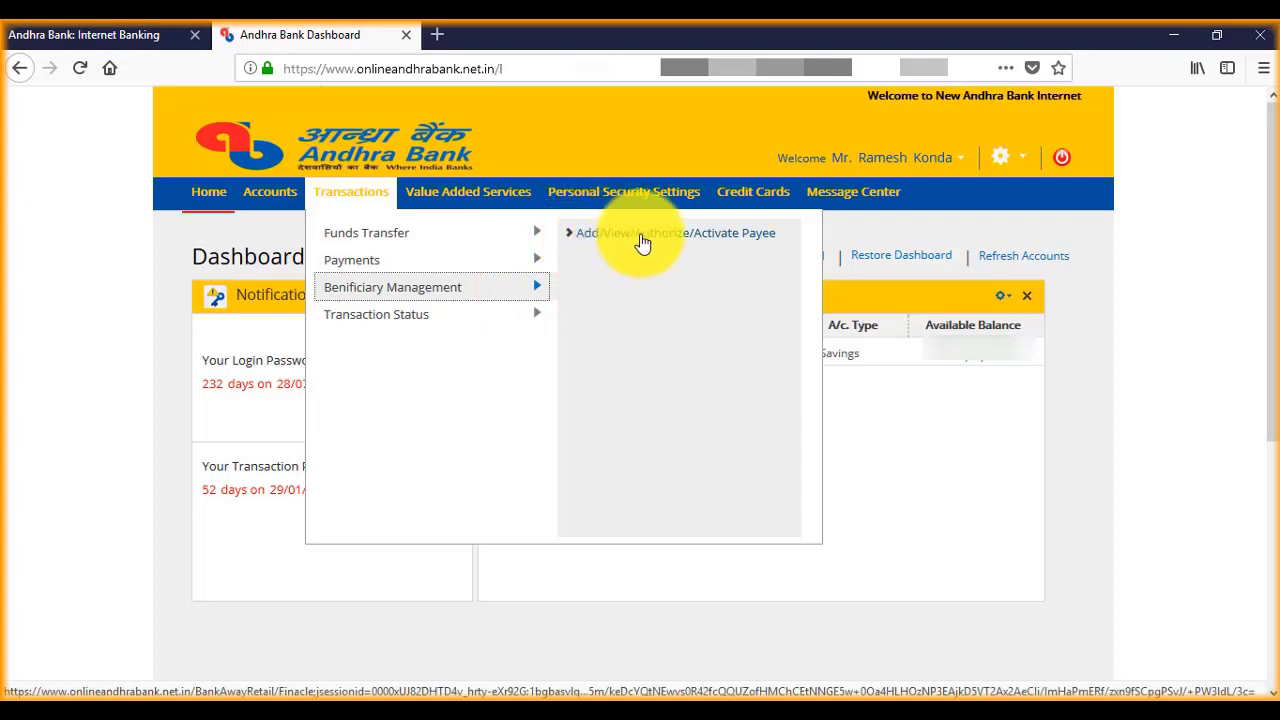
pyautogui.click(586, 243)
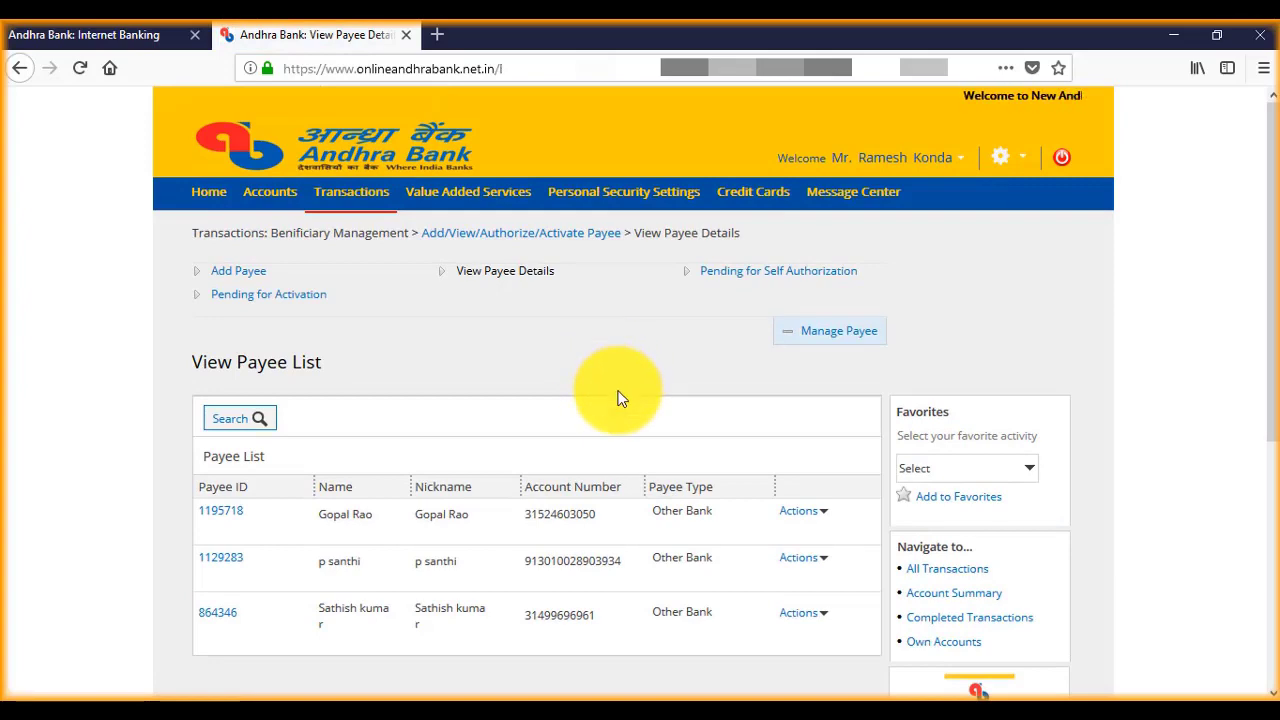
pyautogui.scroll(-3, 553, 400)
pyautogui.scroll(3, 553, 400)
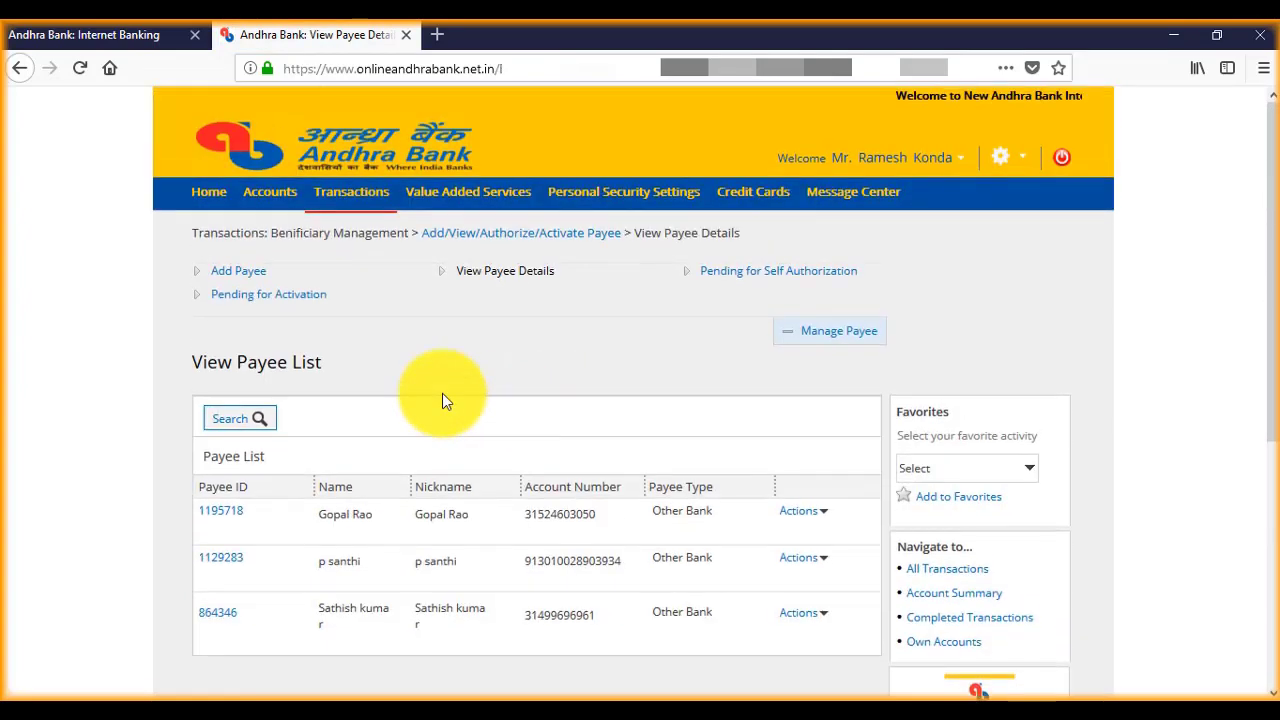
# Step: Start a new payee with its name, a 50000 limit, and the account number entered twice
pyautogui.click(240, 281)
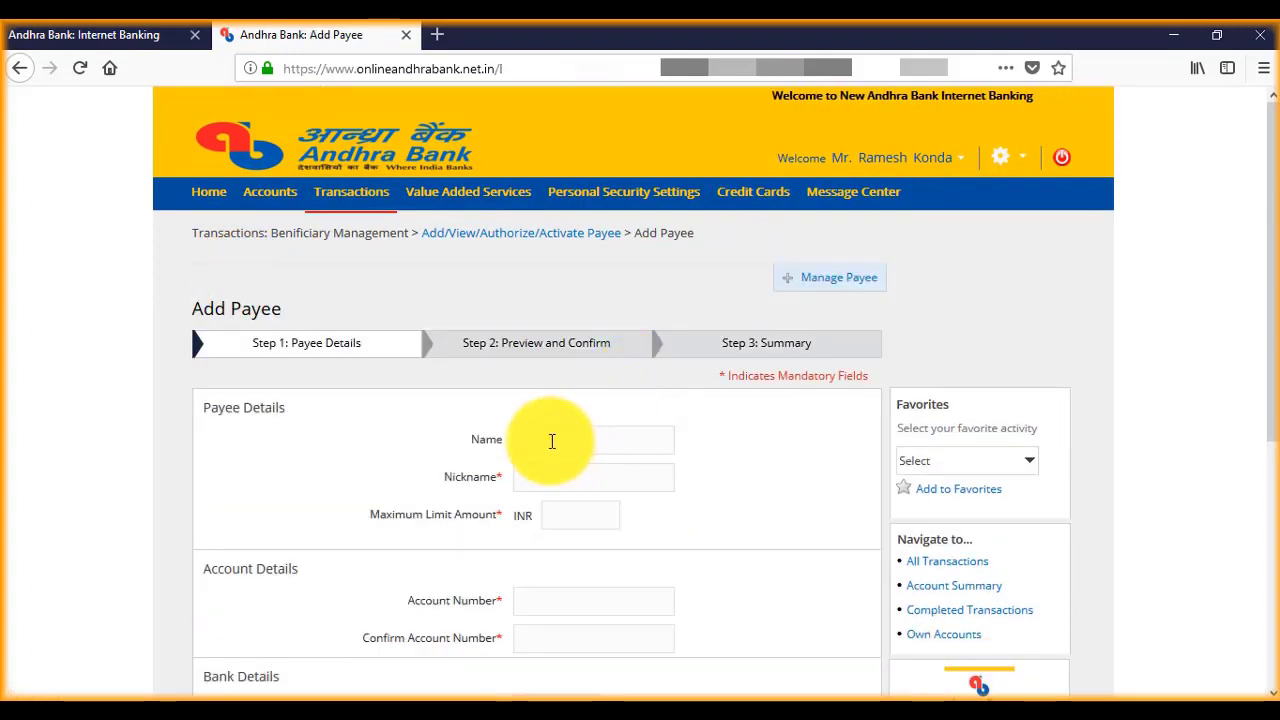
pyautogui.click(549, 437)
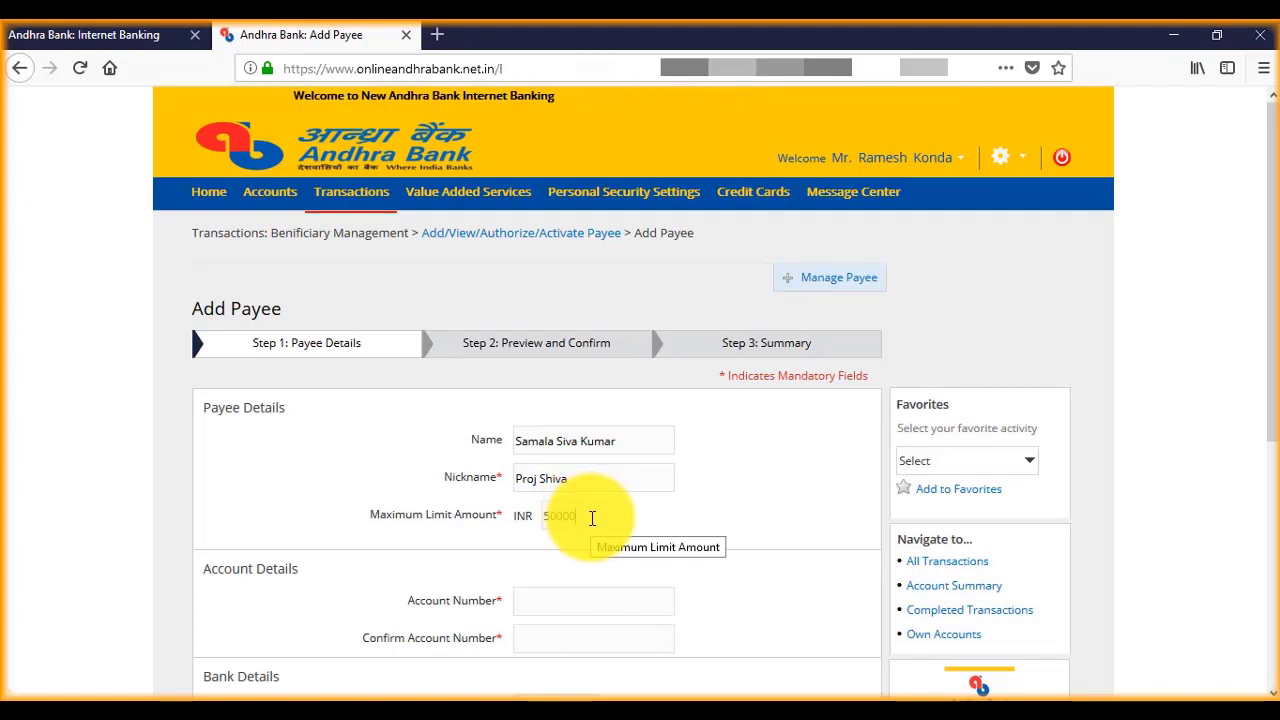
pyautogui.click(563, 600)
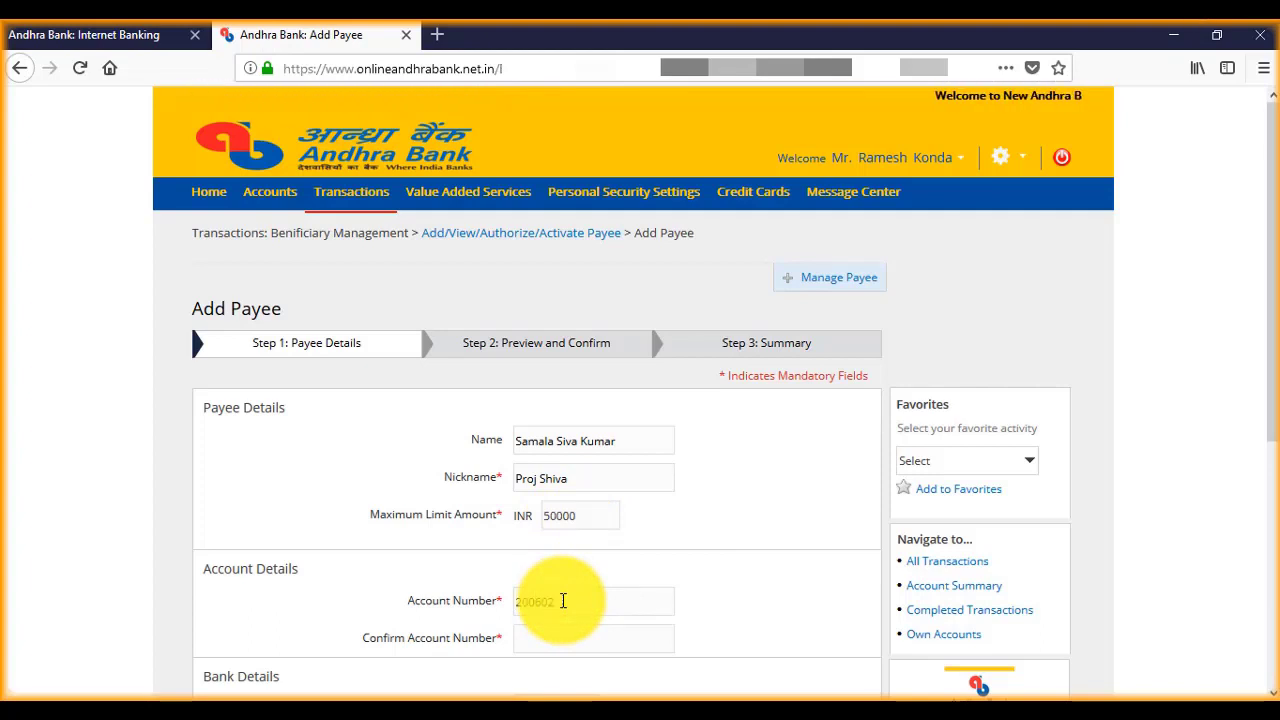
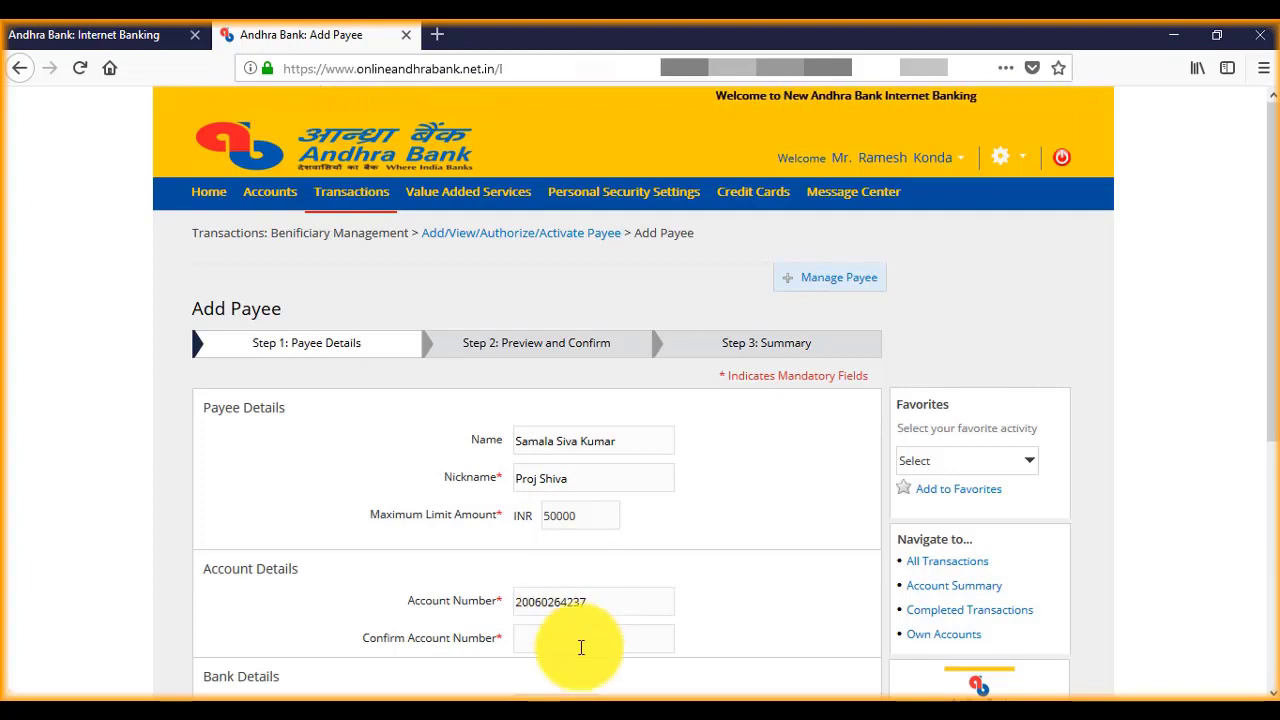
pyautogui.click(581, 640)
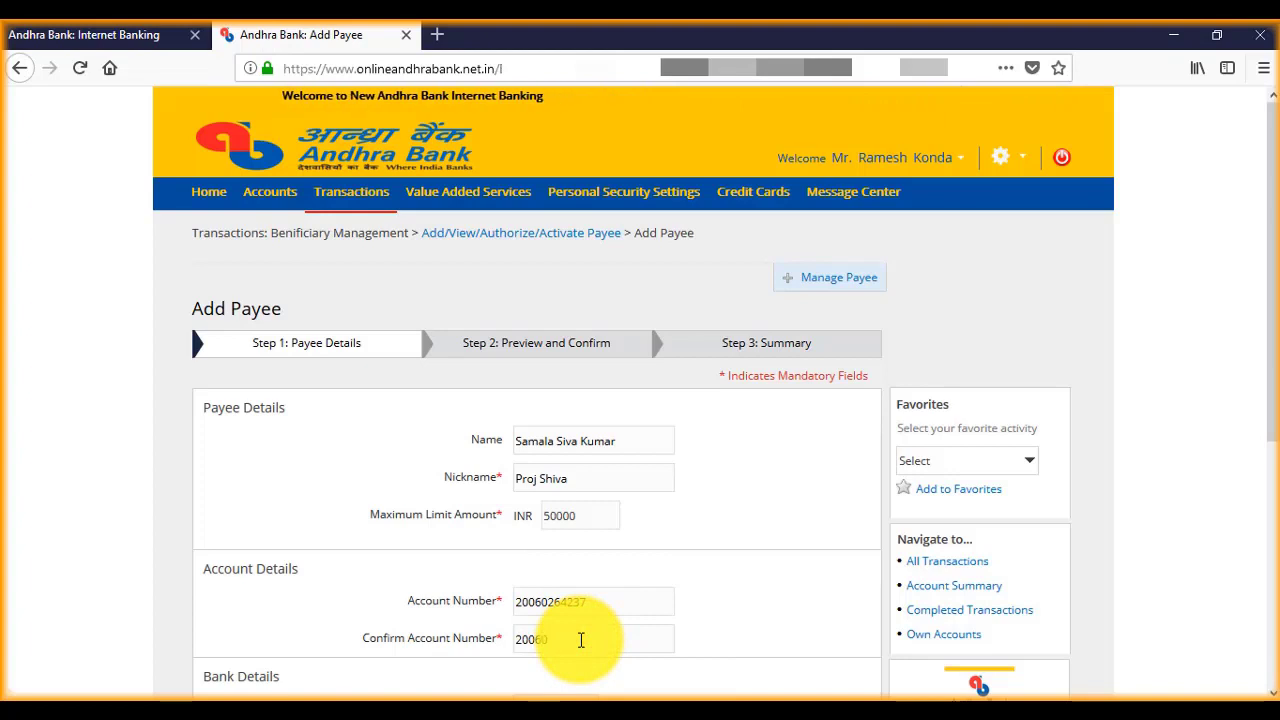
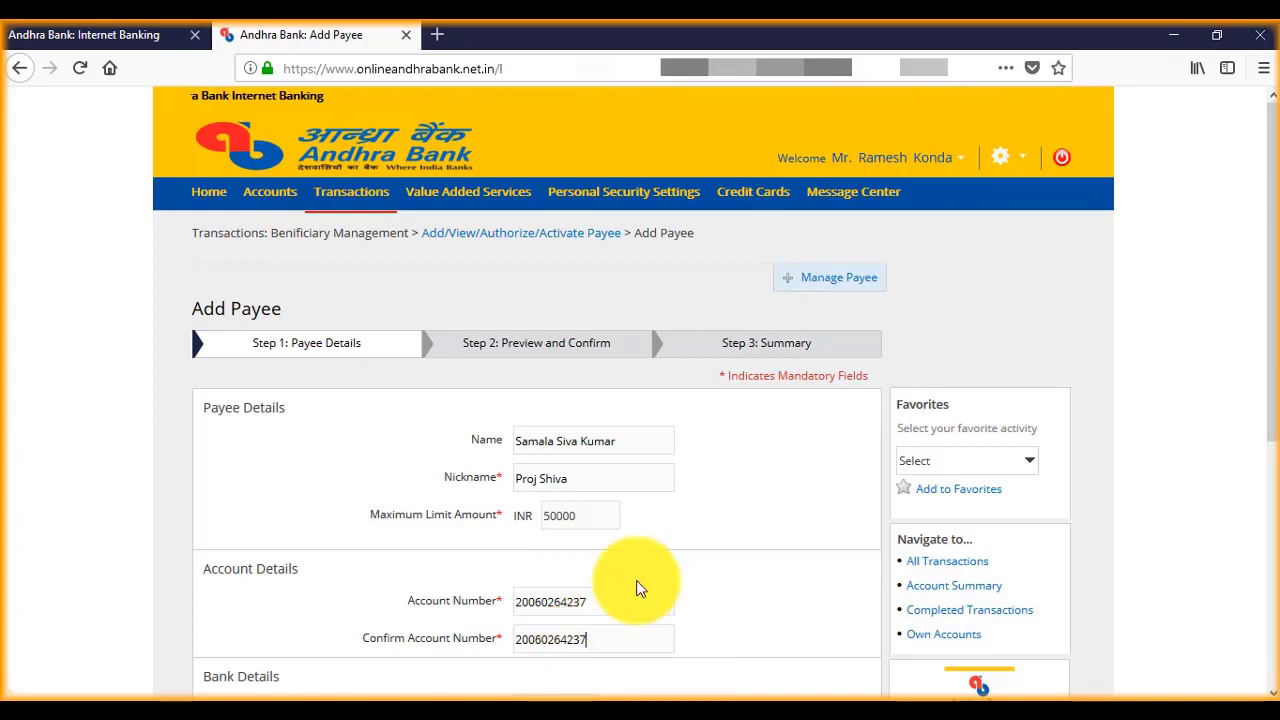
pyautogui.scroll(-2, 641, 573)
pyautogui.click(588, 605)
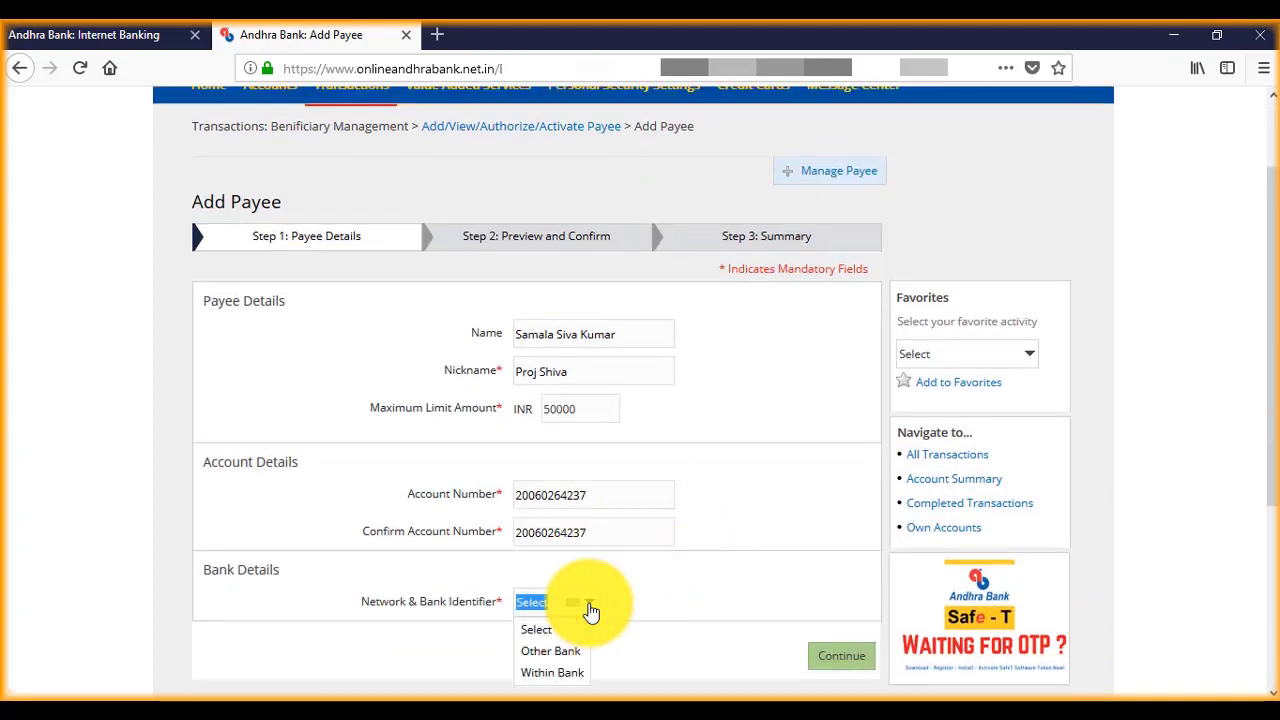
# Step: Set the bank type to Other Bank and open the Find Bank Details lookup
pyautogui.click(566, 655)
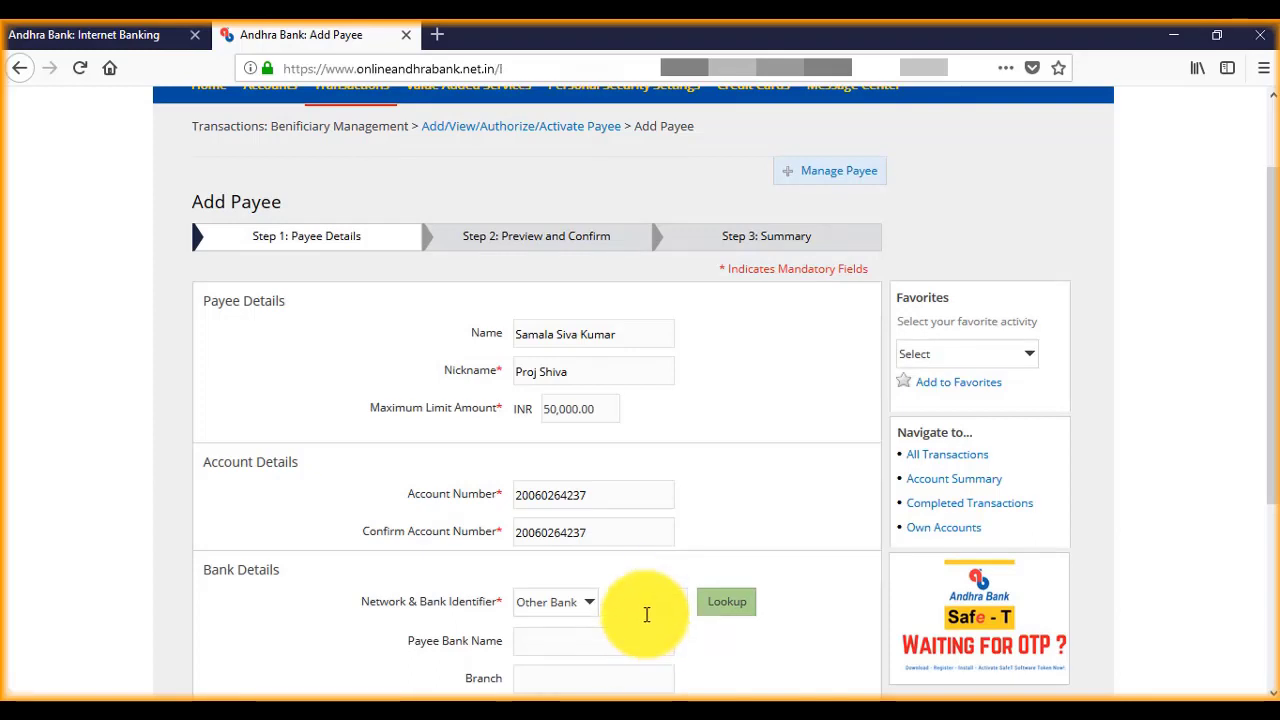
pyautogui.click(647, 610)
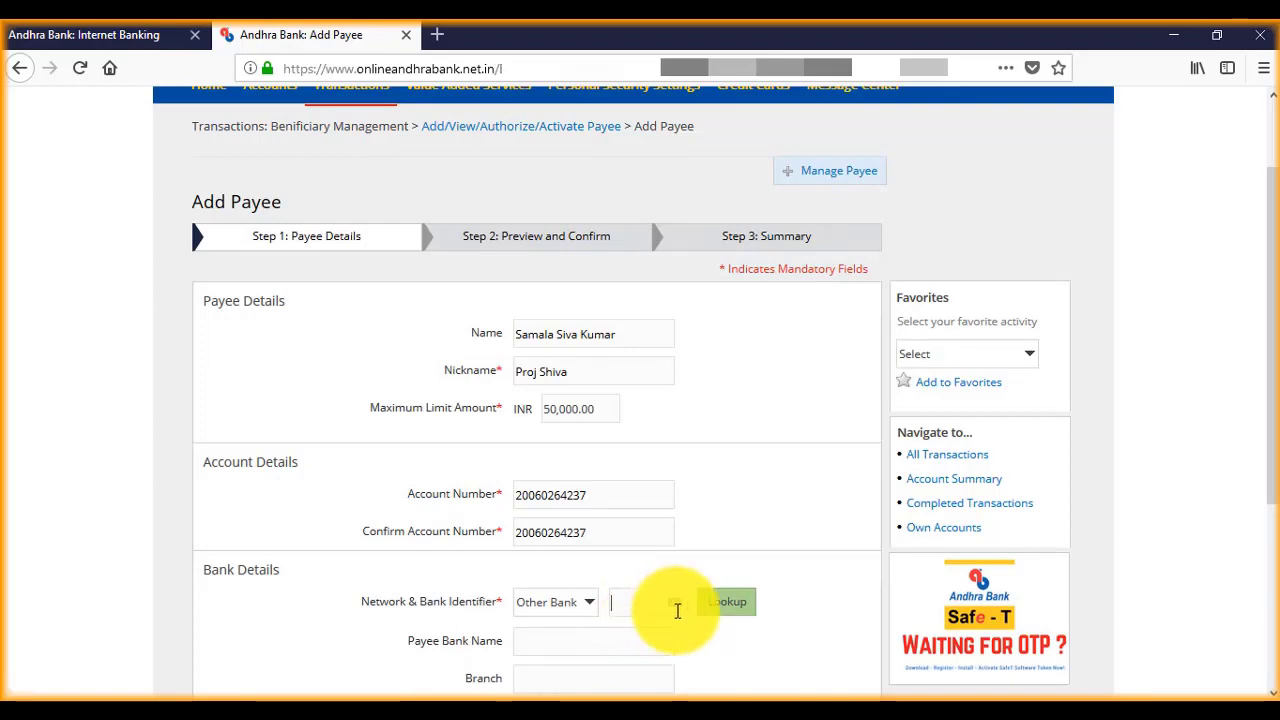
pyautogui.scroll(-1, 677, 606)
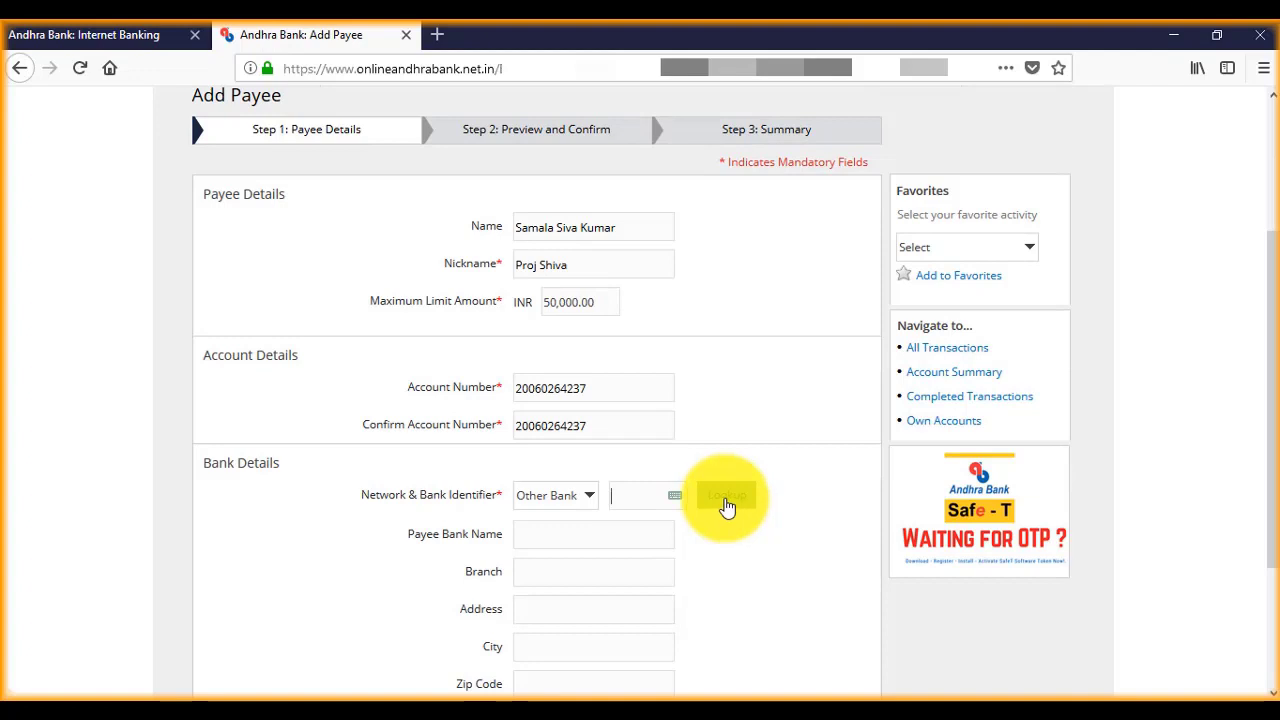
pyautogui.click(747, 507)
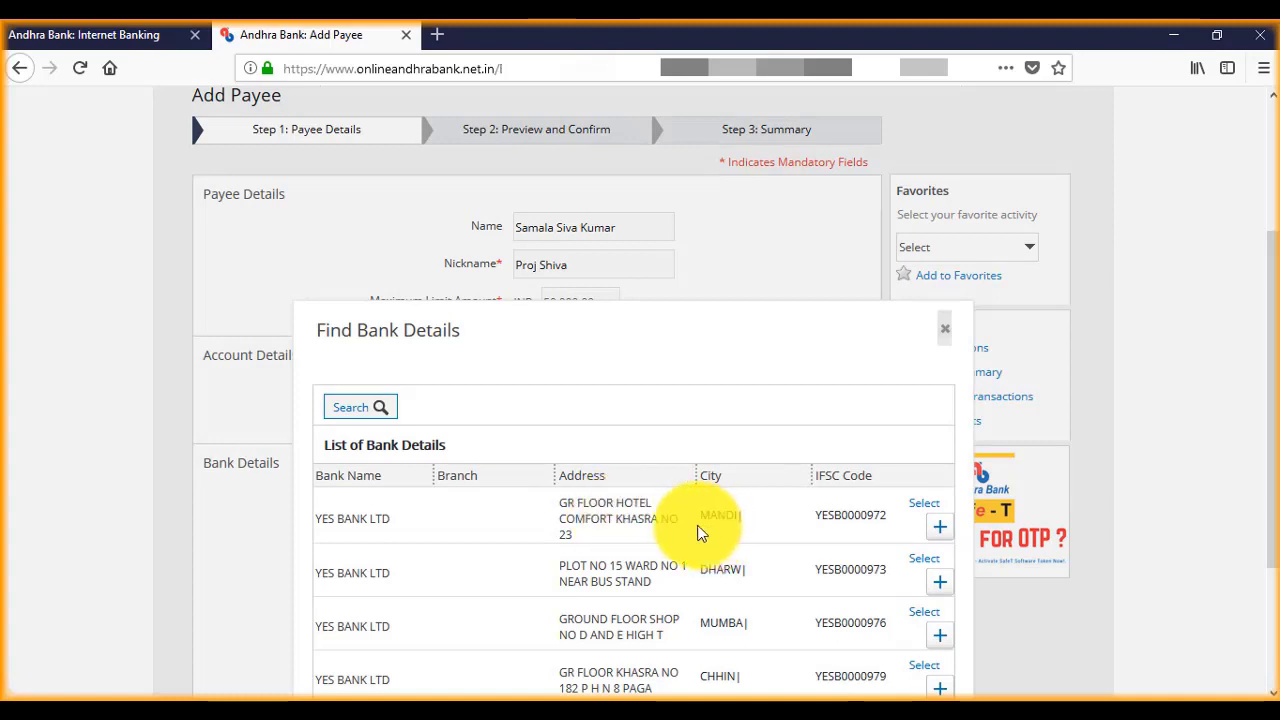
# Step: Search for banks with IFSC SBIN0004155, country INDIA and network All
pyautogui.click(378, 410)
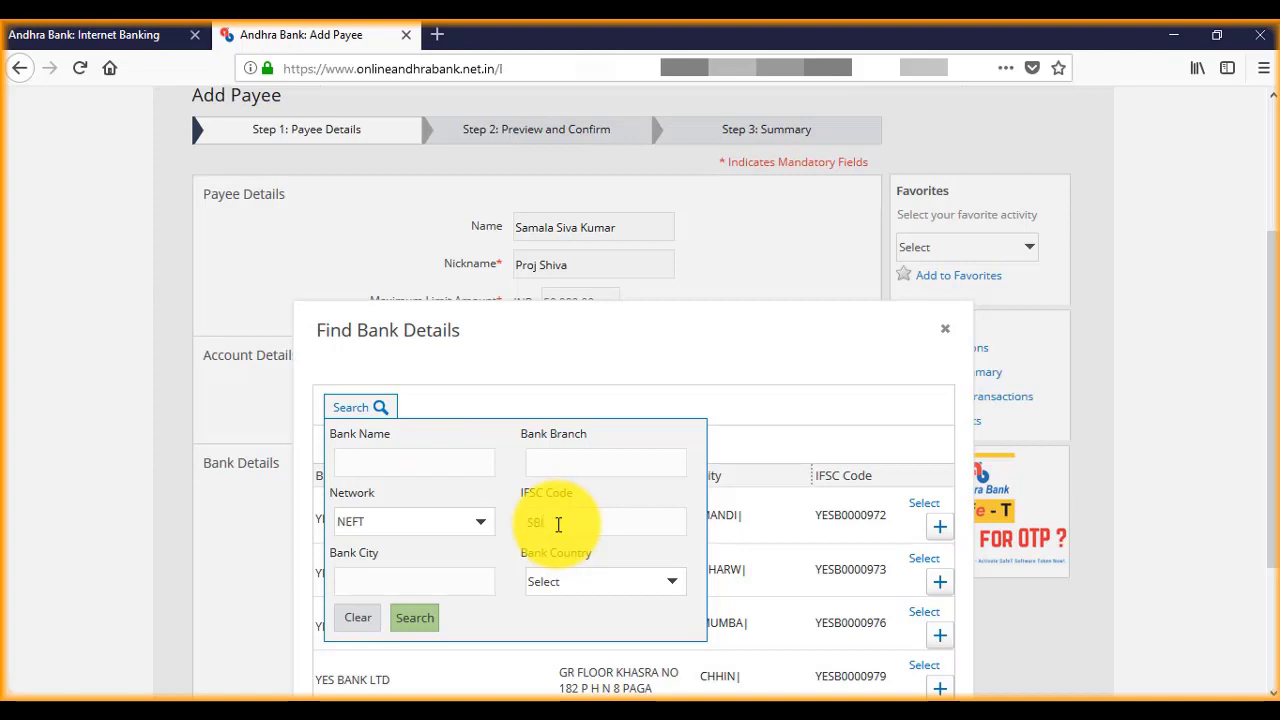
pyautogui.write('004155')
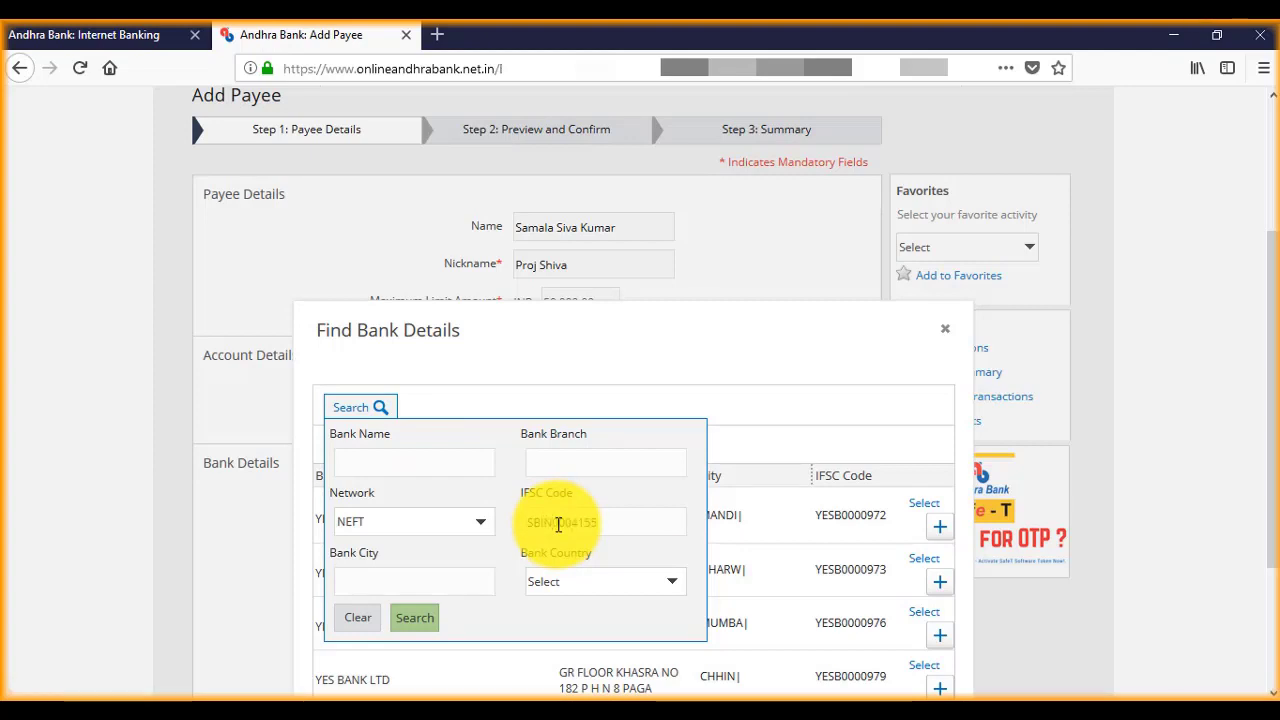
pyautogui.click(424, 625)
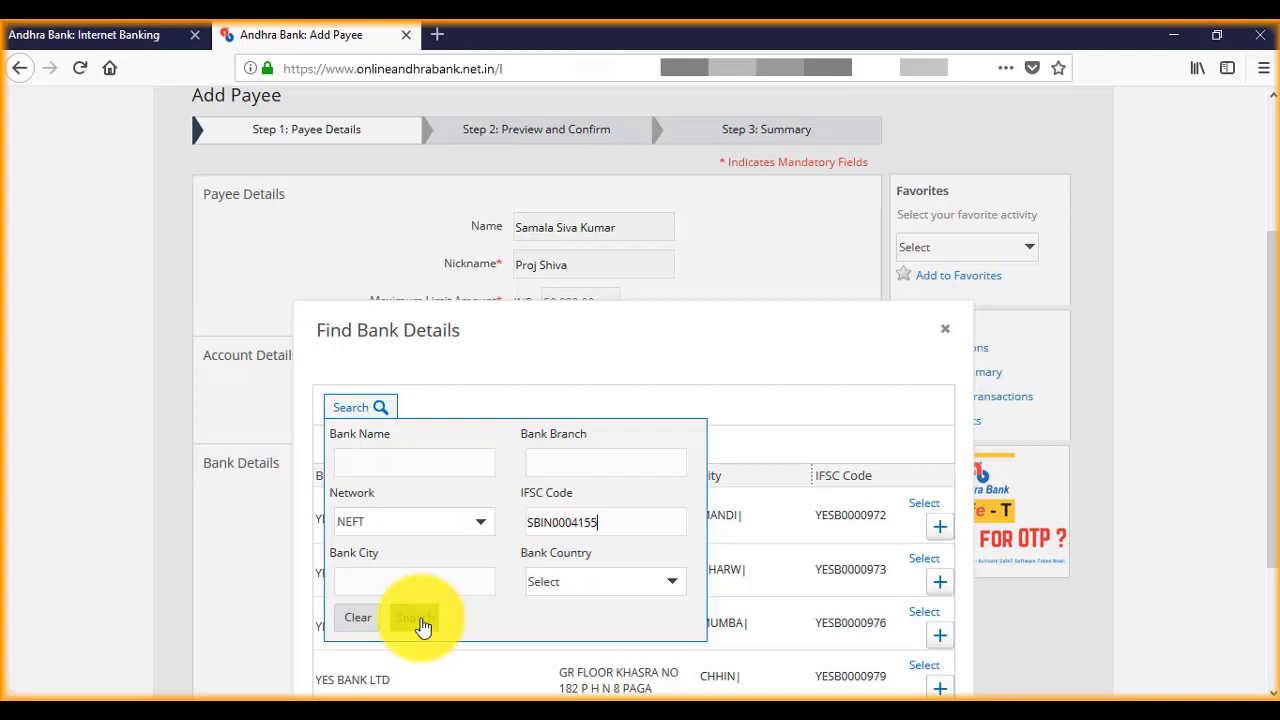
pyautogui.click(671, 583)
pyautogui.write('IND')
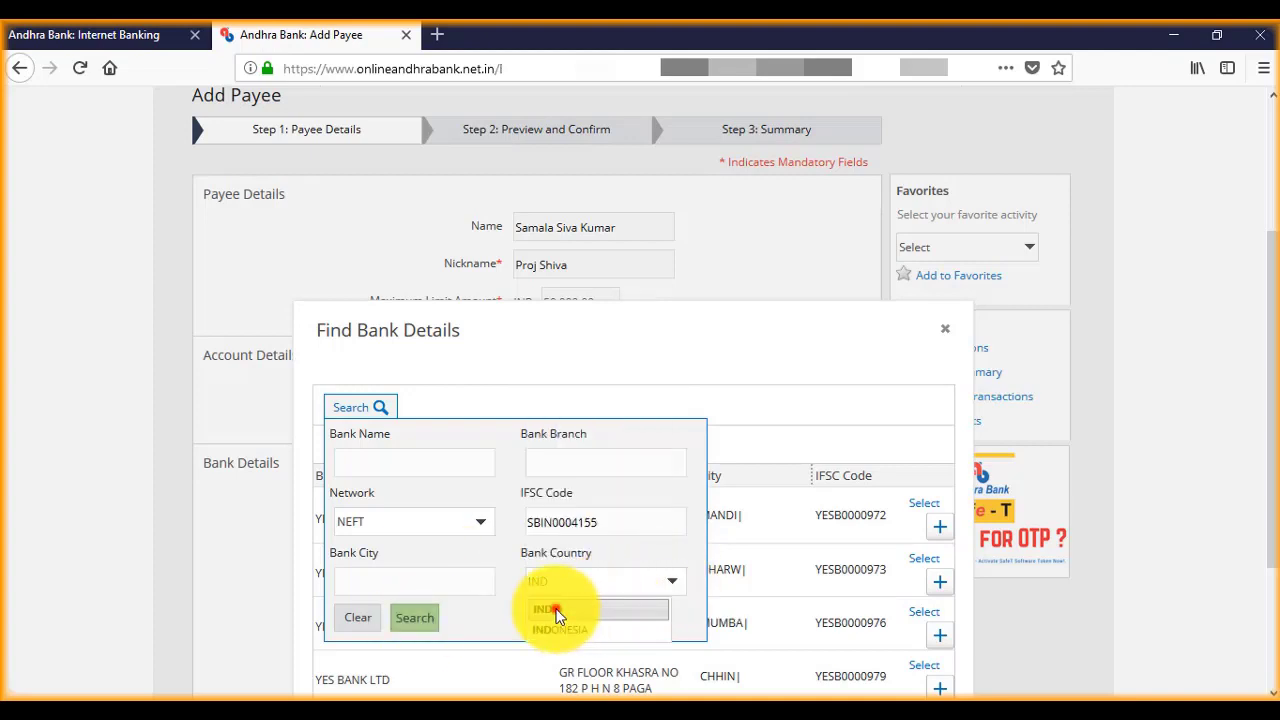
pyautogui.click(556, 611)
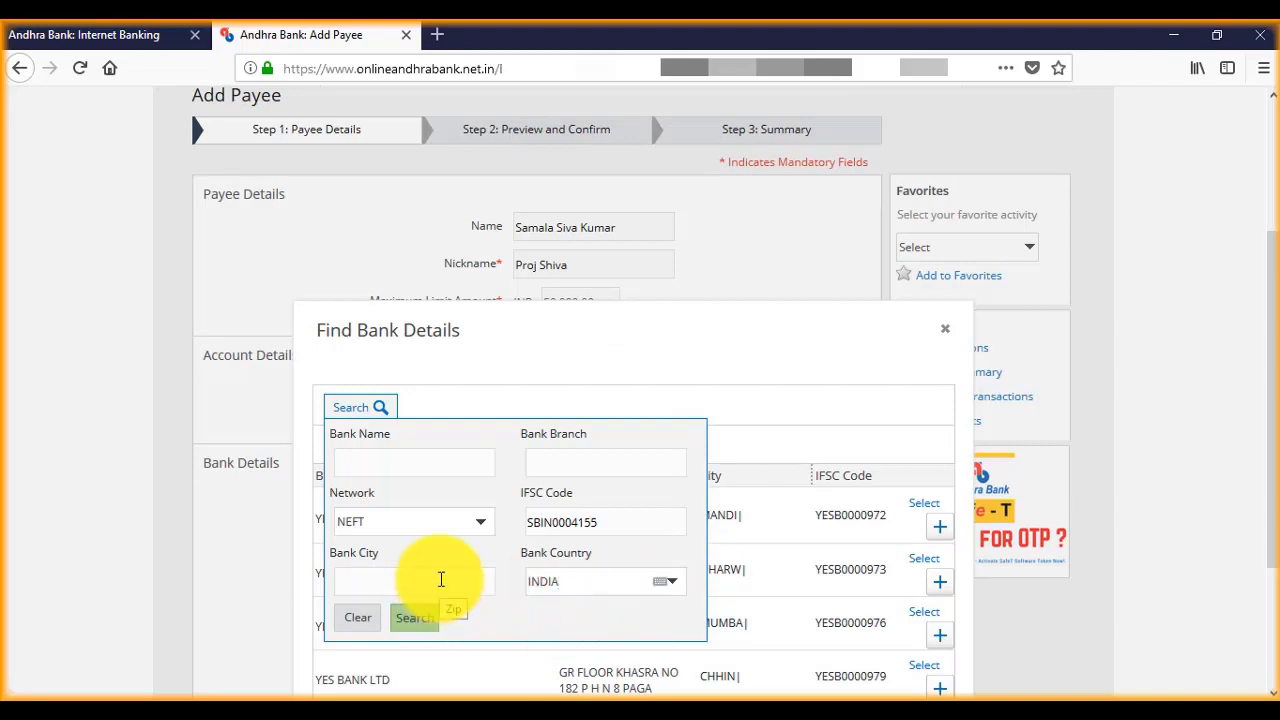
pyautogui.click(478, 524)
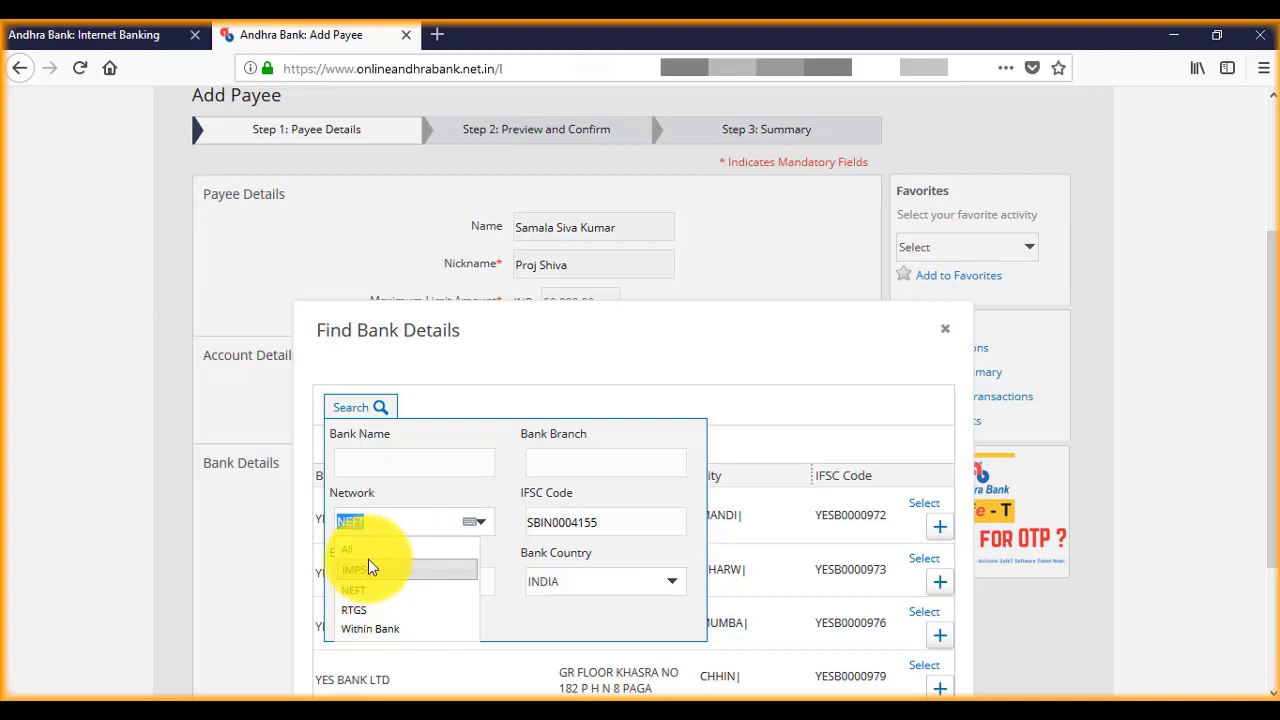
pyautogui.click(348, 553)
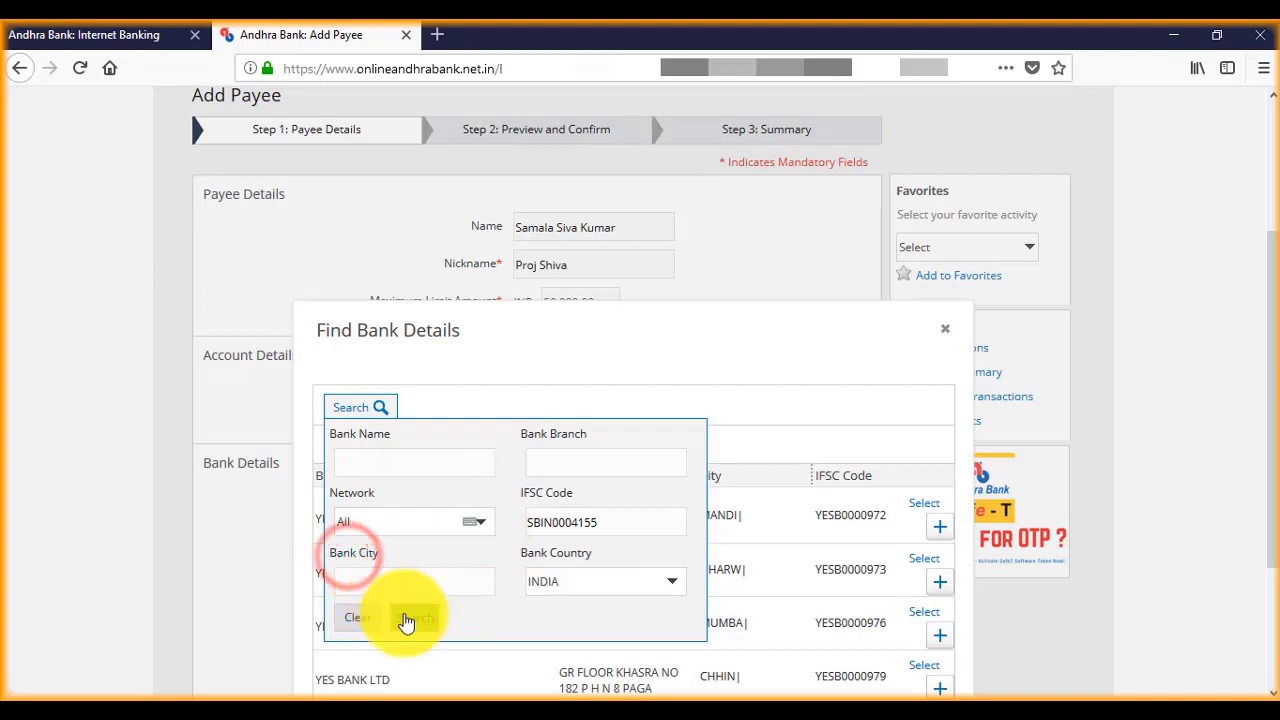
pyautogui.click(406, 619)
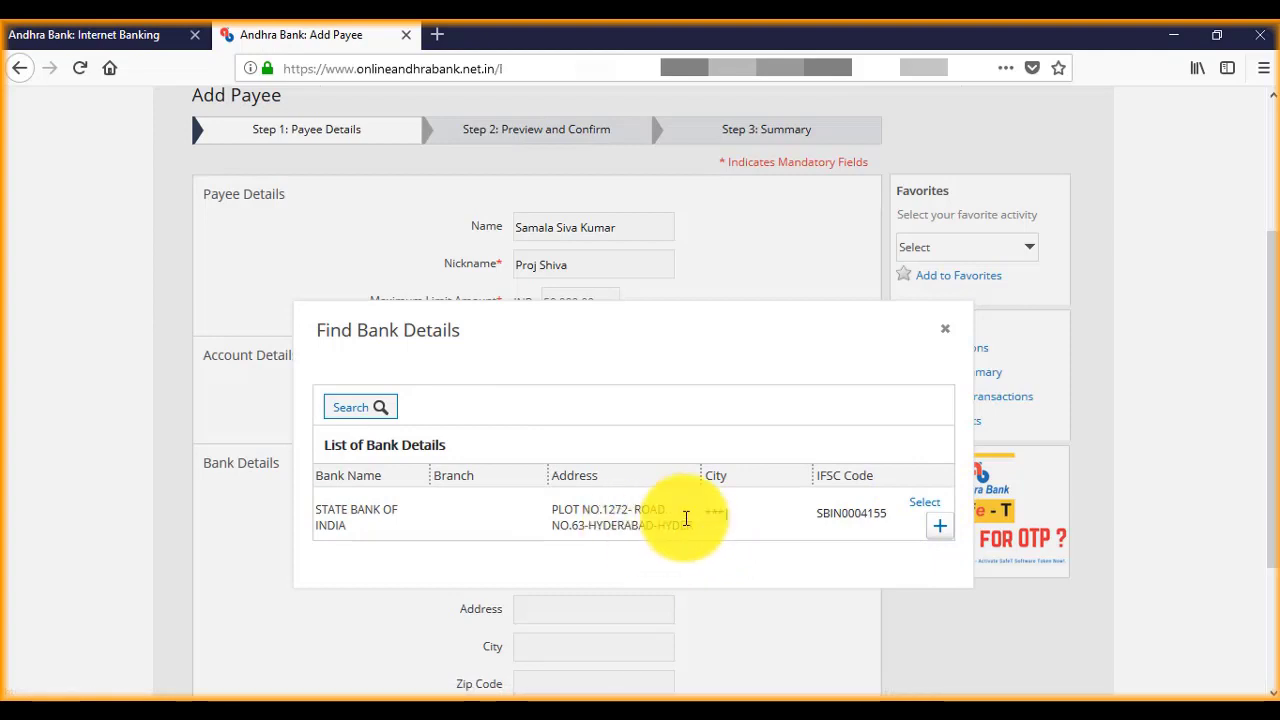
# Step: Expand the State Bank of India result and select that branch for the payee
pyautogui.click(940, 526)
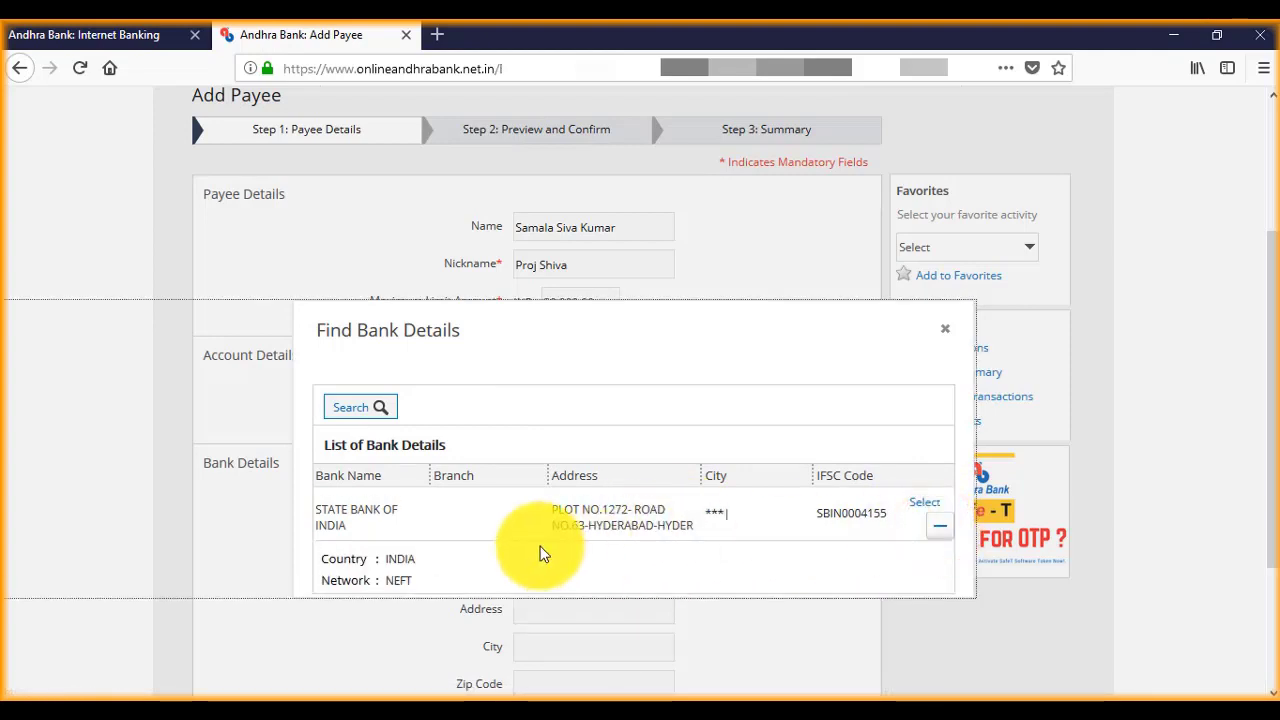
pyautogui.scroll(-2, 520, 530)
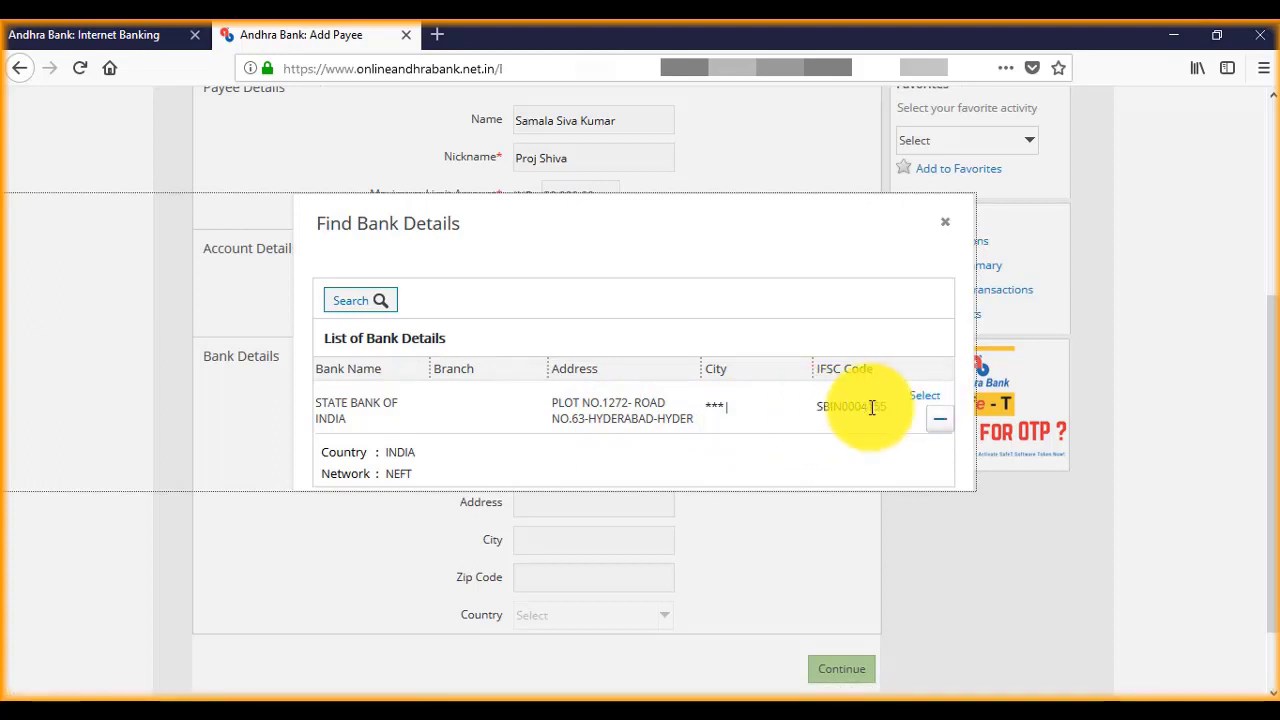
pyautogui.click(920, 397)
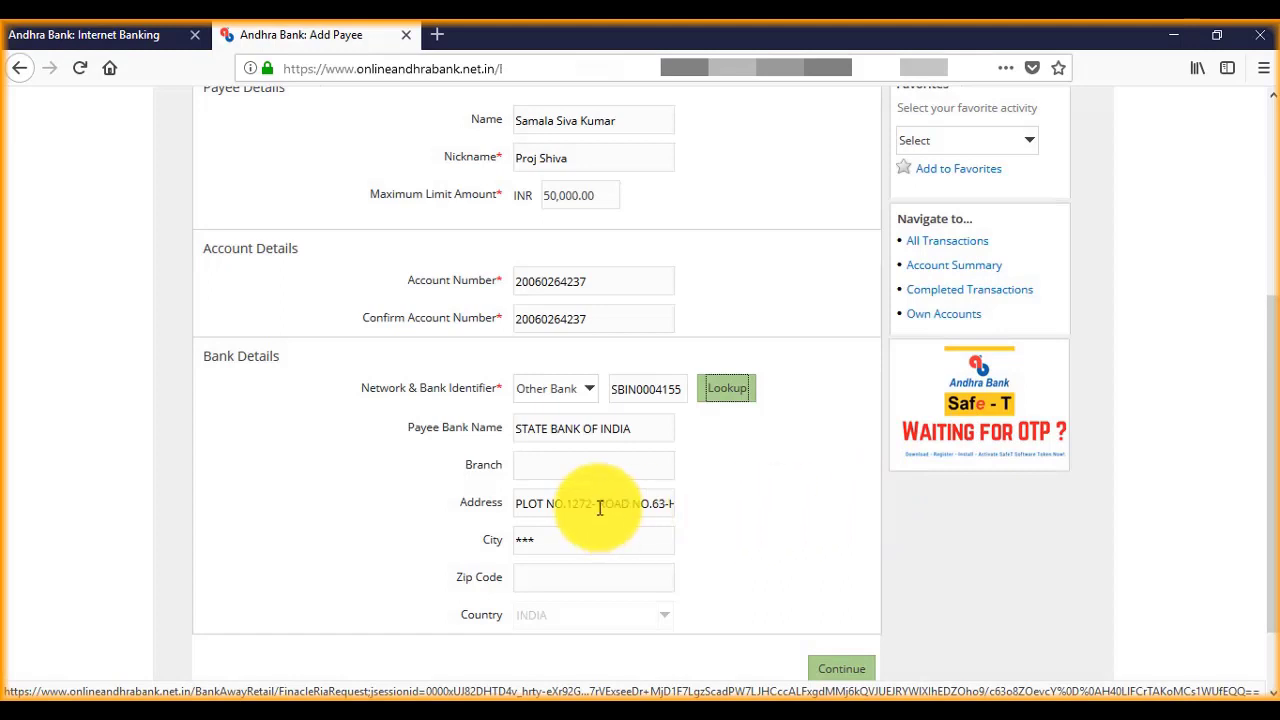
# Step: Check the auto-filled State Bank of India Hyderabad address, leave Zip Code blank, and submit
pyautogui.click(596, 503)
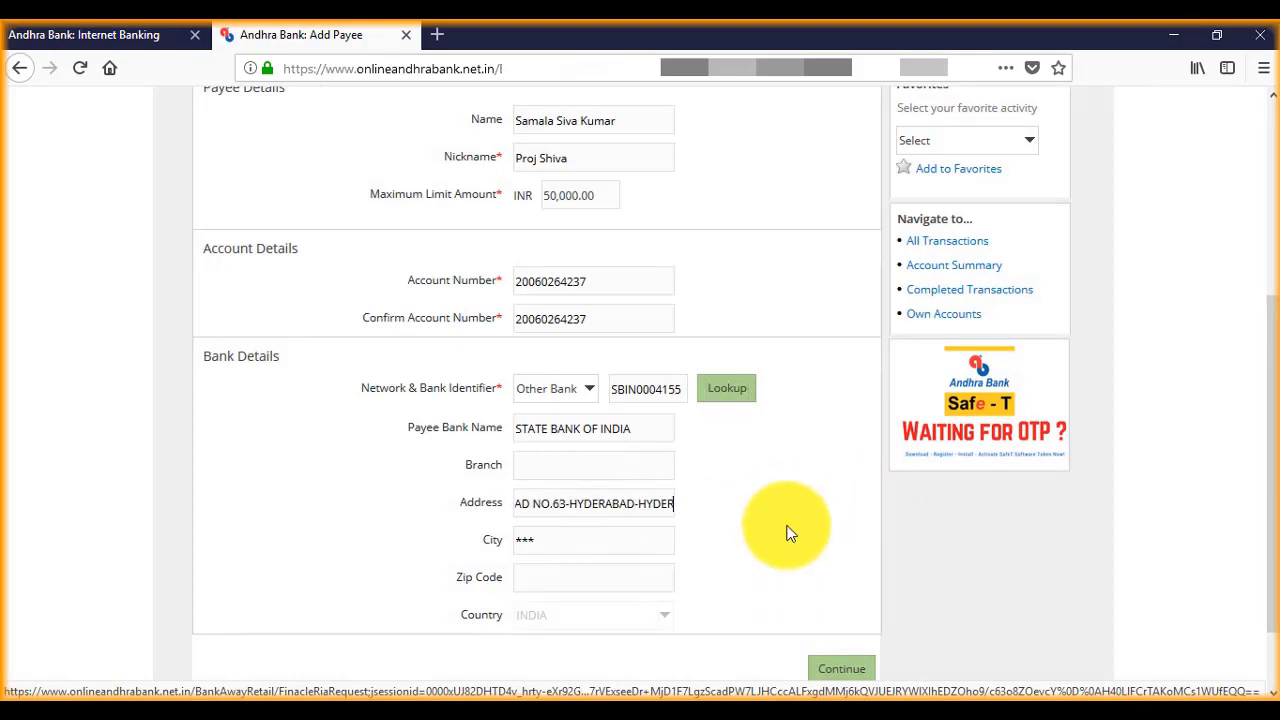
pyautogui.press('Tab')
pyautogui.press('Tab')
pyautogui.scroll(-2, 714, 520)
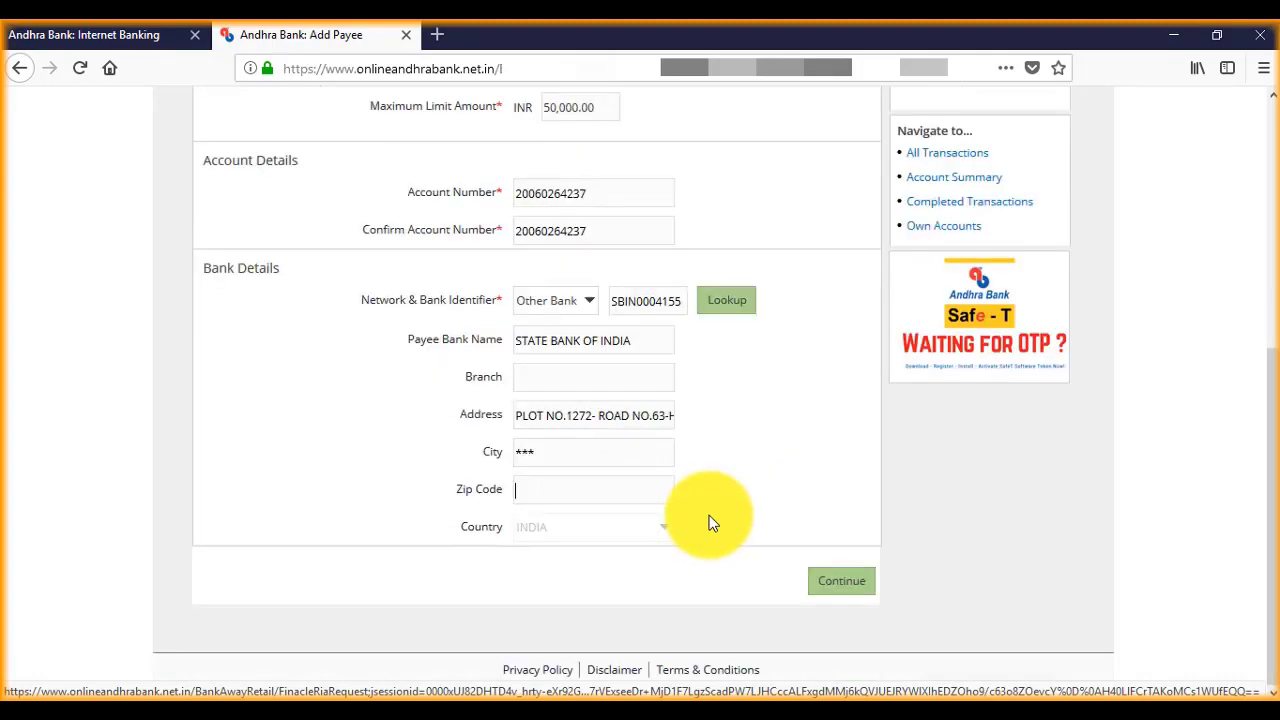
pyautogui.click(838, 585)
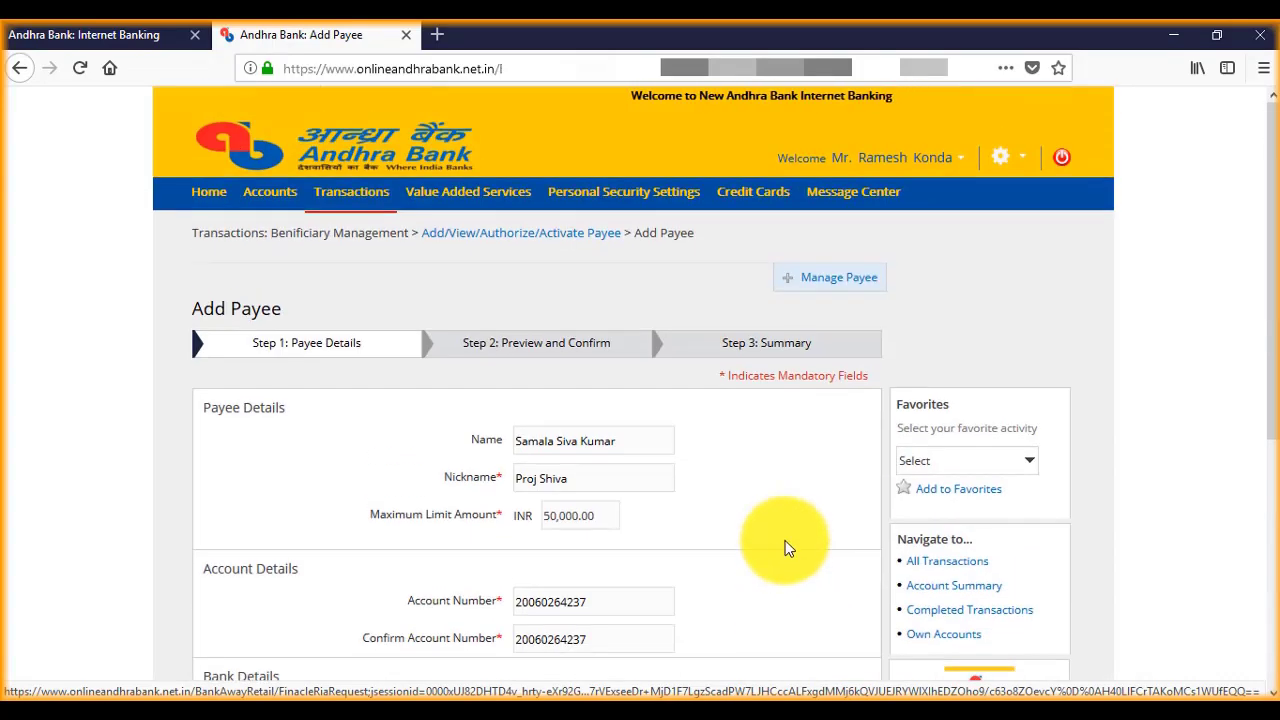
pyautogui.scroll(-4, 784, 546)
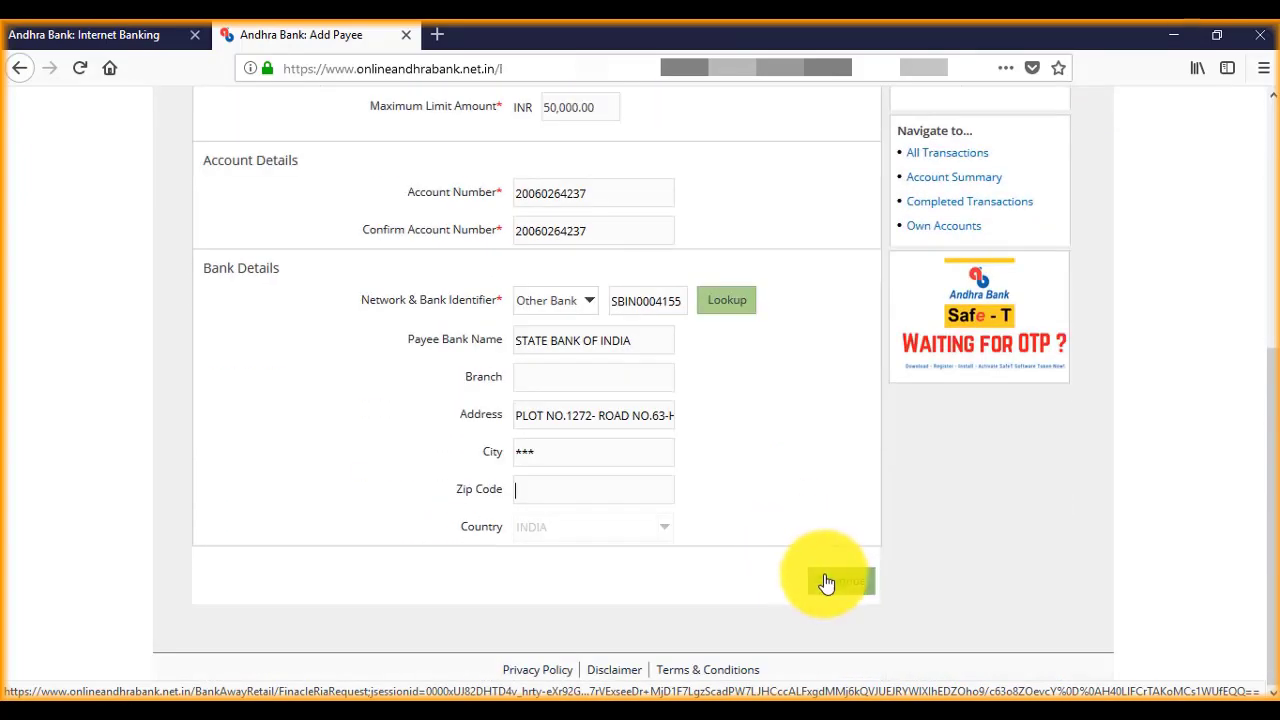
# Step: Continue to the preview and confirm the new State Bank of India payee's details
pyautogui.click(826, 584)
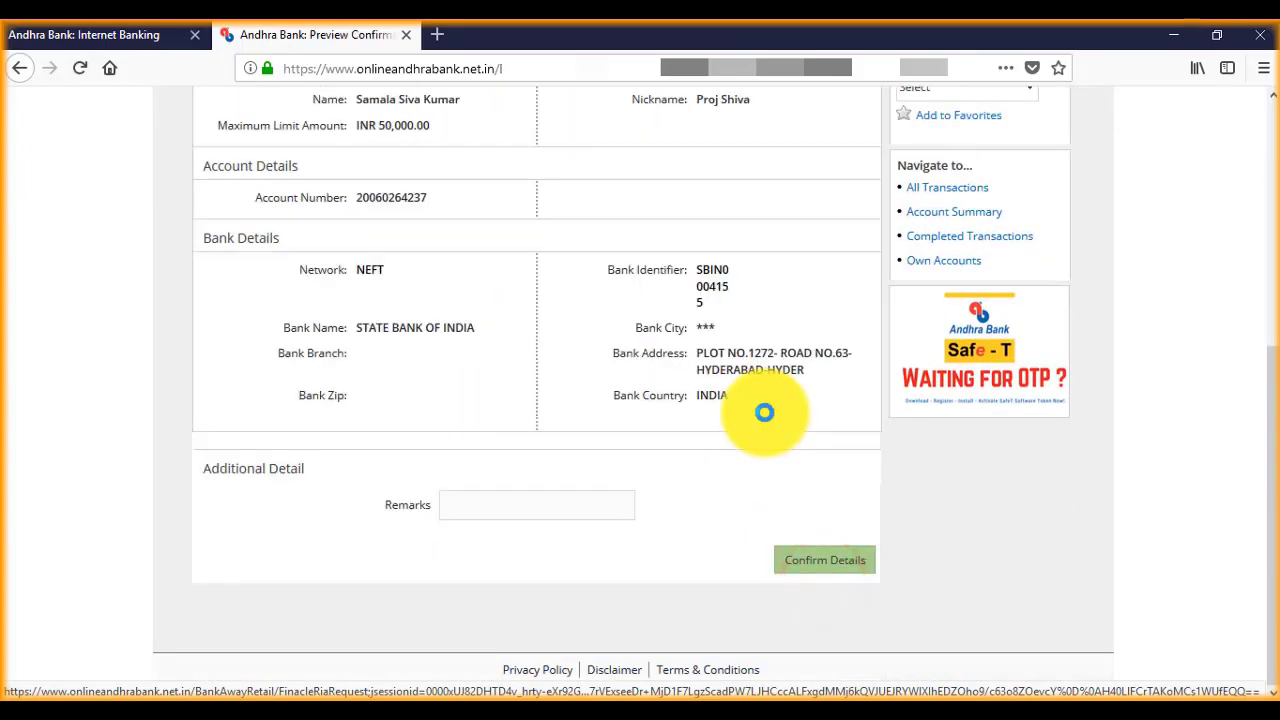
pyautogui.click(548, 508)
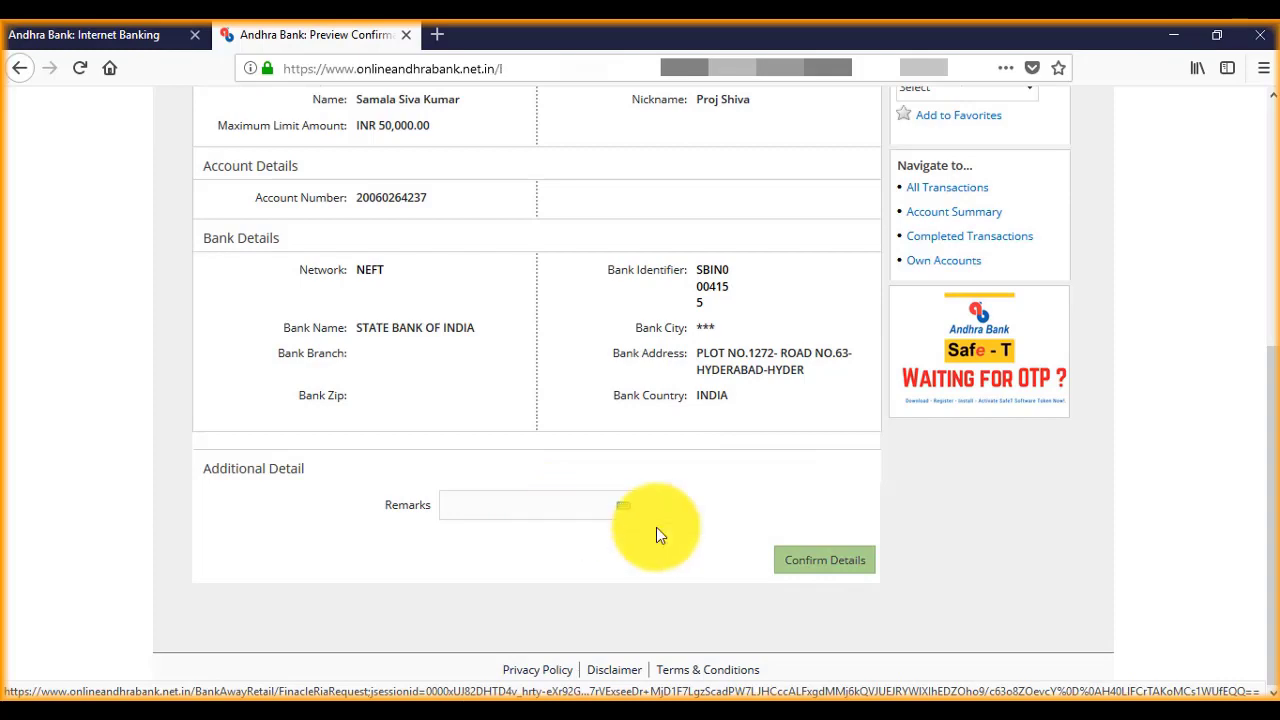
pyautogui.click(822, 561)
pyautogui.scroll(-3, 816, 543)
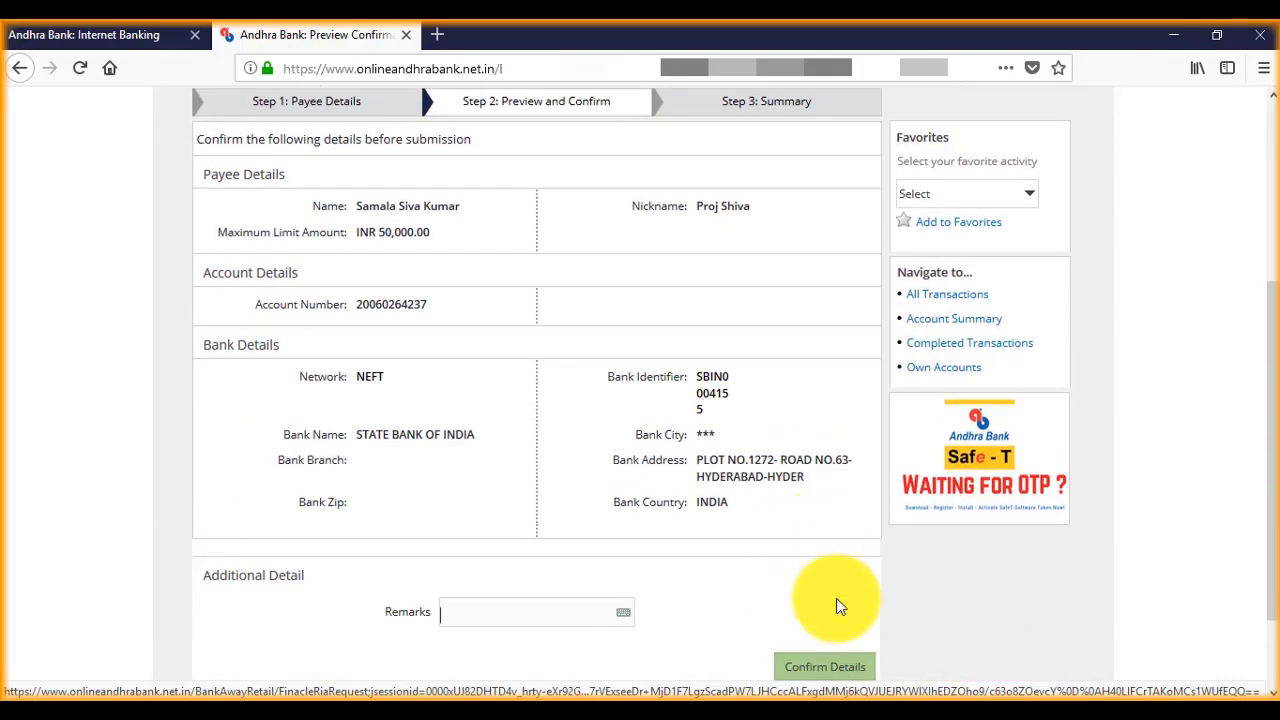
pyautogui.scroll(-3, 837, 600)
pyautogui.click(843, 566)
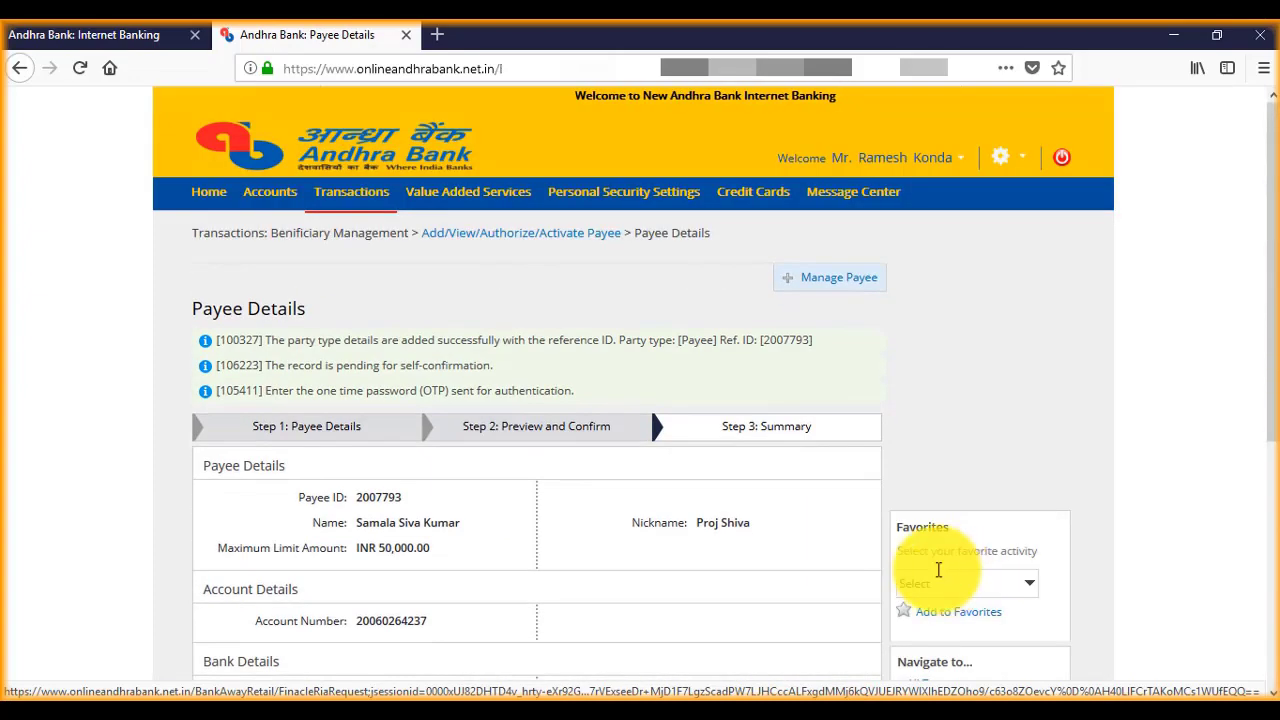
# Step: Choose Authorise Now on the payee summary to begin OTP authorisation
pyautogui.scroll(-4, 700, 550)
pyautogui.click(717, 474)
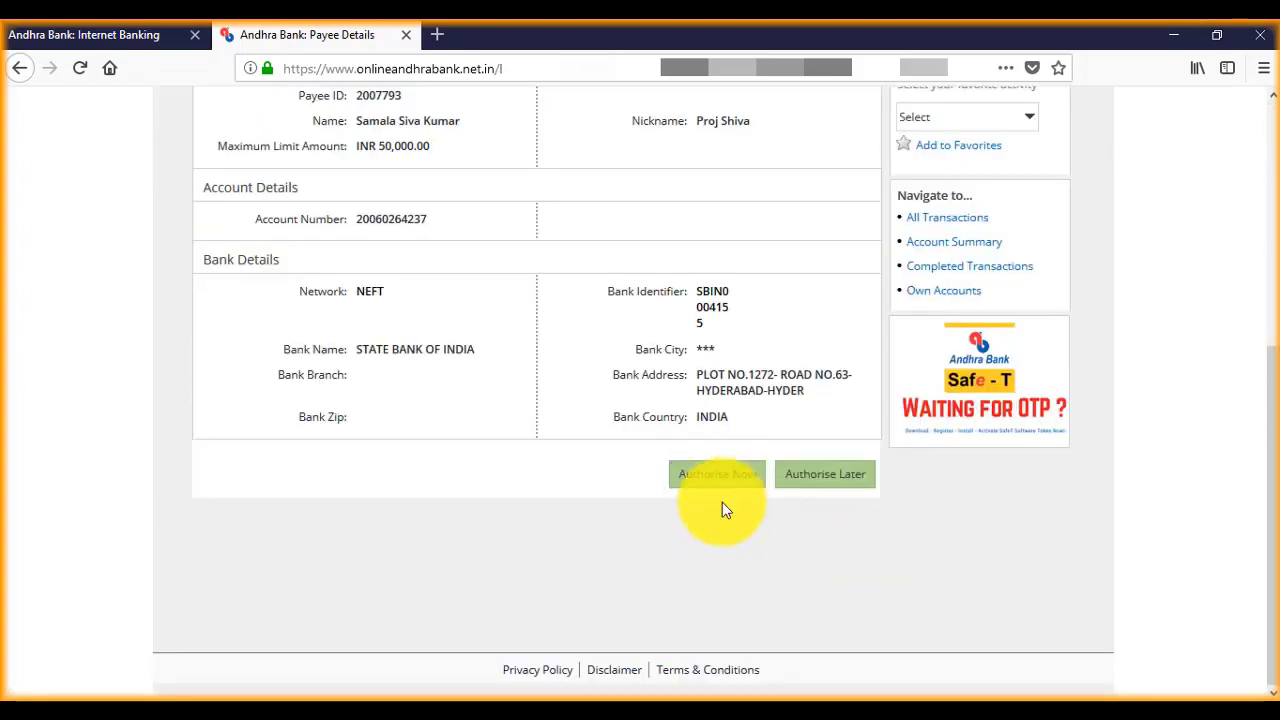
pyautogui.scroll(-3, 730, 500)
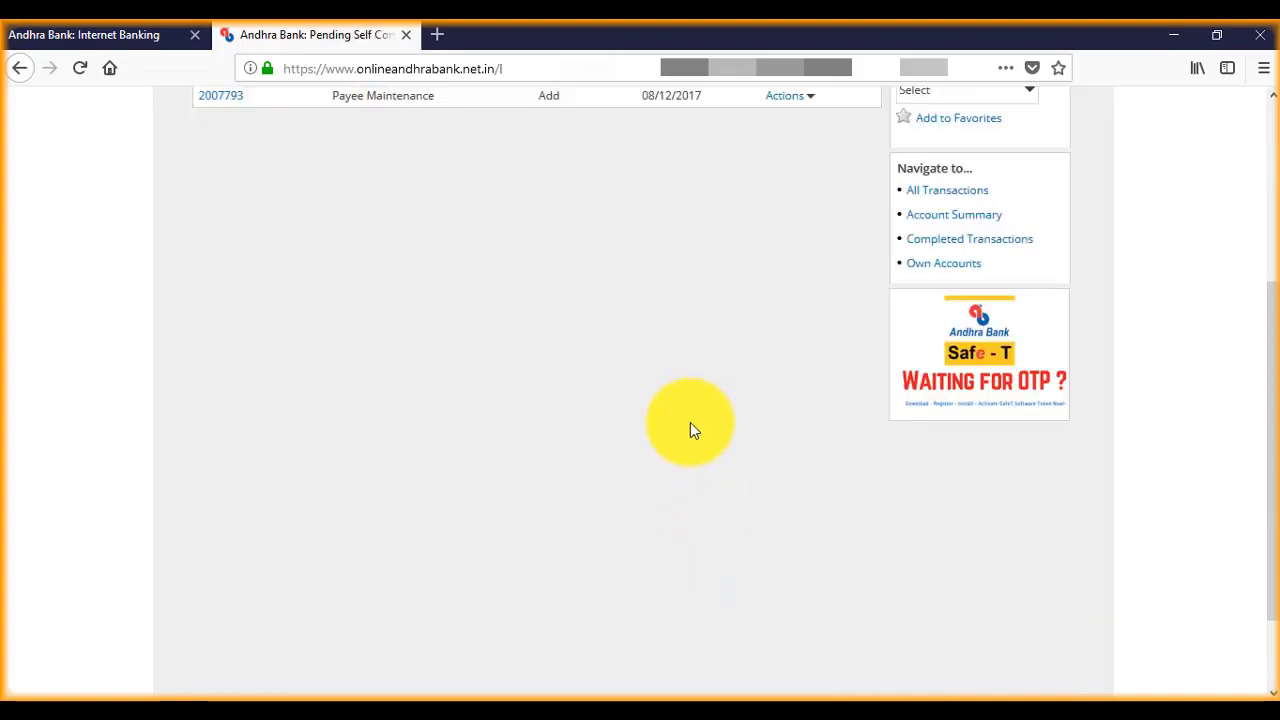
# Step: Choose Confirm from the Payee Maintenance row's Actions menu under Pending Self Confirmation
pyautogui.scroll(2, 652, 537)
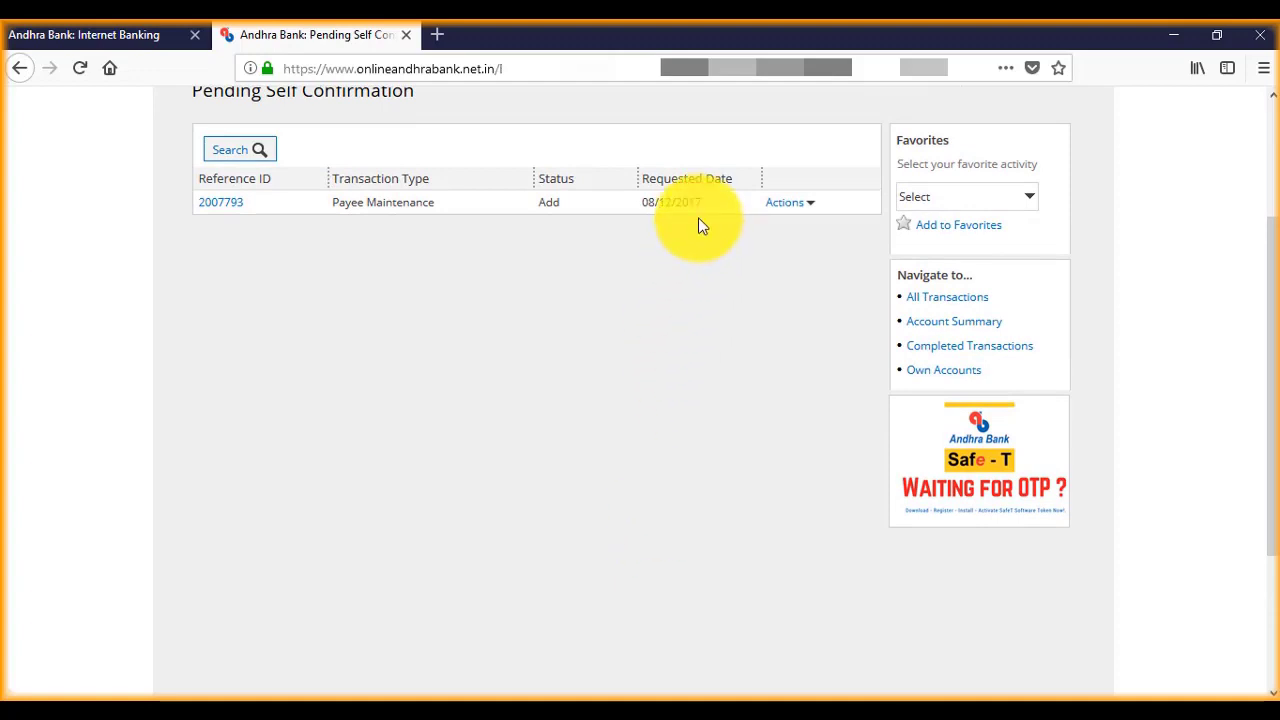
pyautogui.click(807, 207)
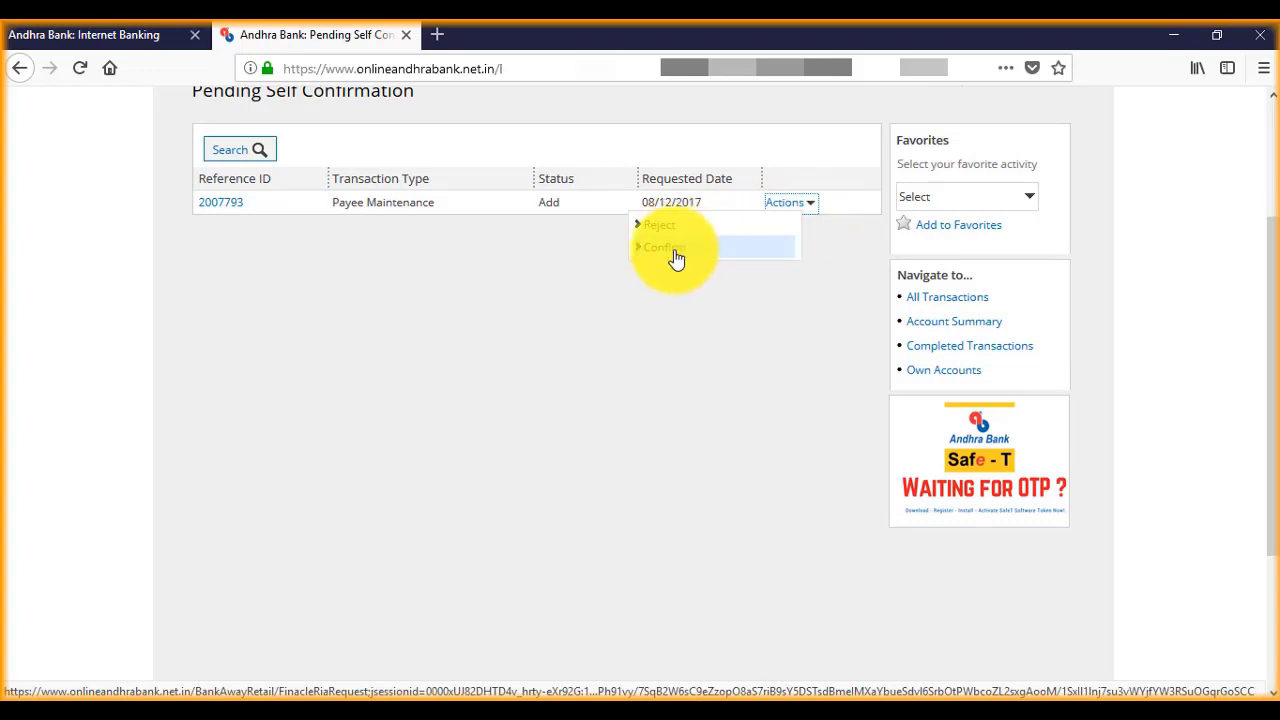
pyautogui.scroll(3, 678, 277)
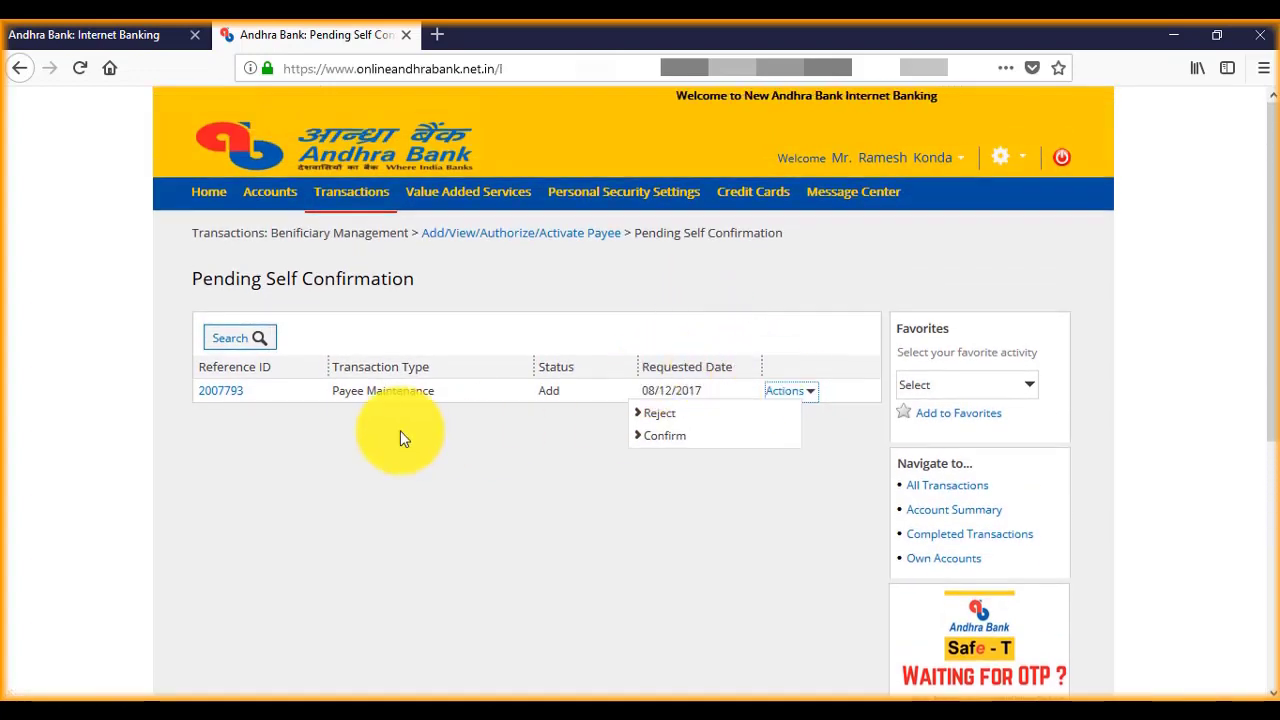
pyautogui.click(651, 440)
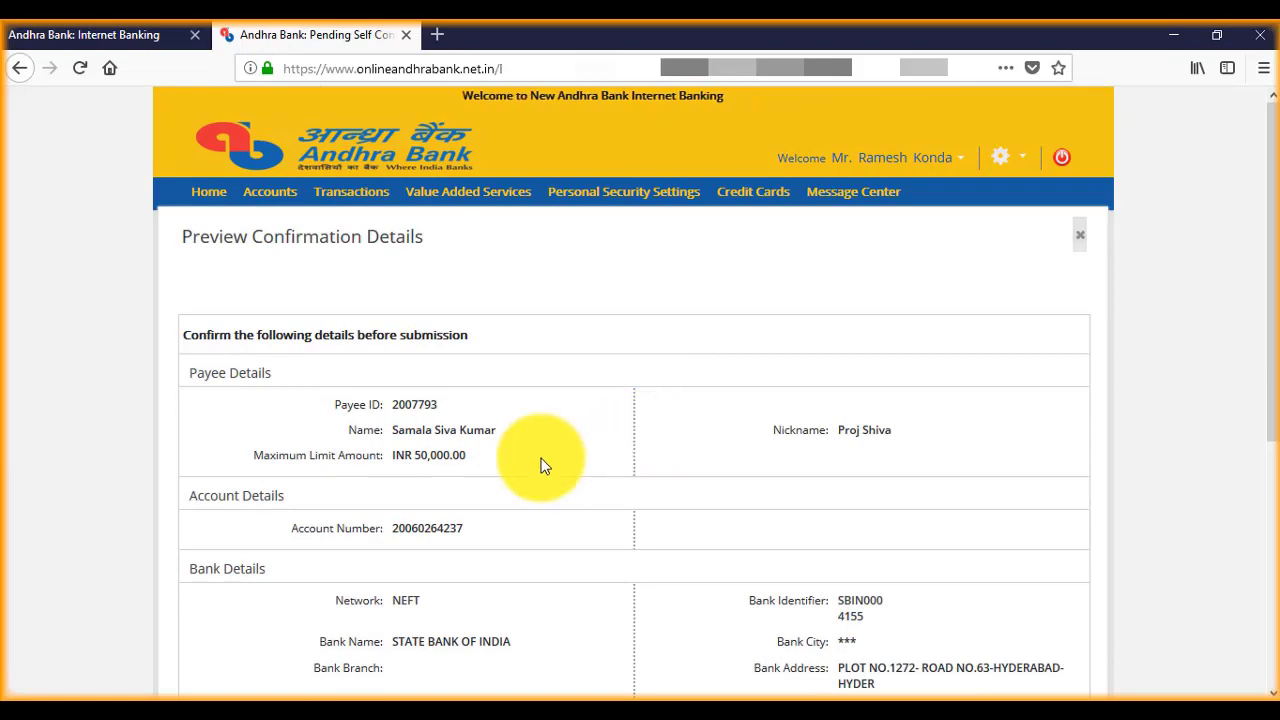
# Step: Enter the SMS one-time password and confirm the new State Bank of India payee's details
pyautogui.scroll(-4, 540, 465)
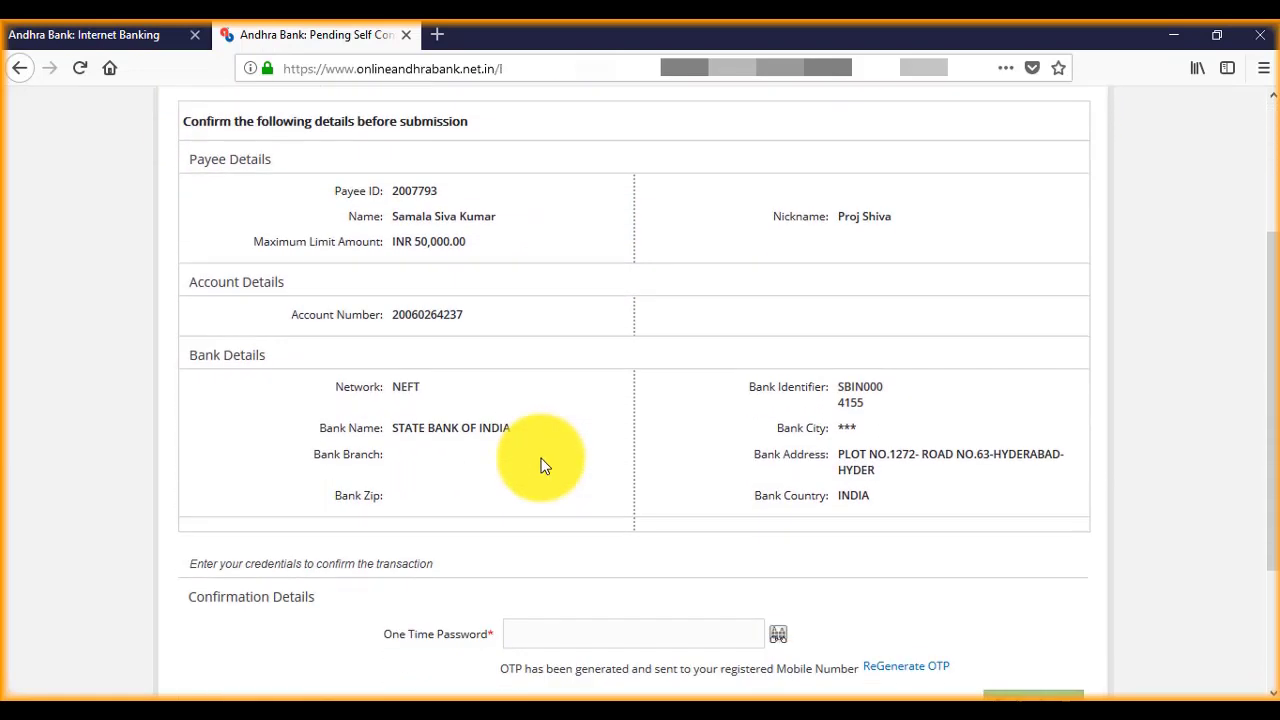
pyautogui.scroll(-2, 540, 465)
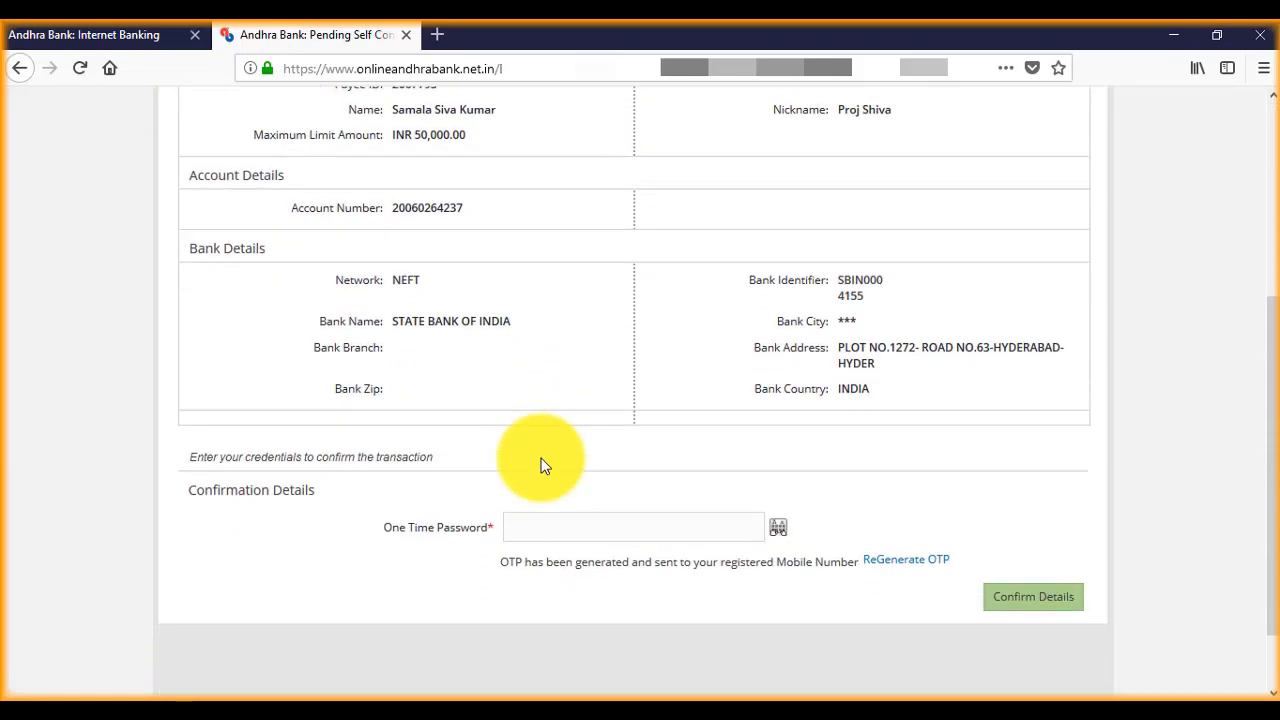
pyautogui.click(554, 522)
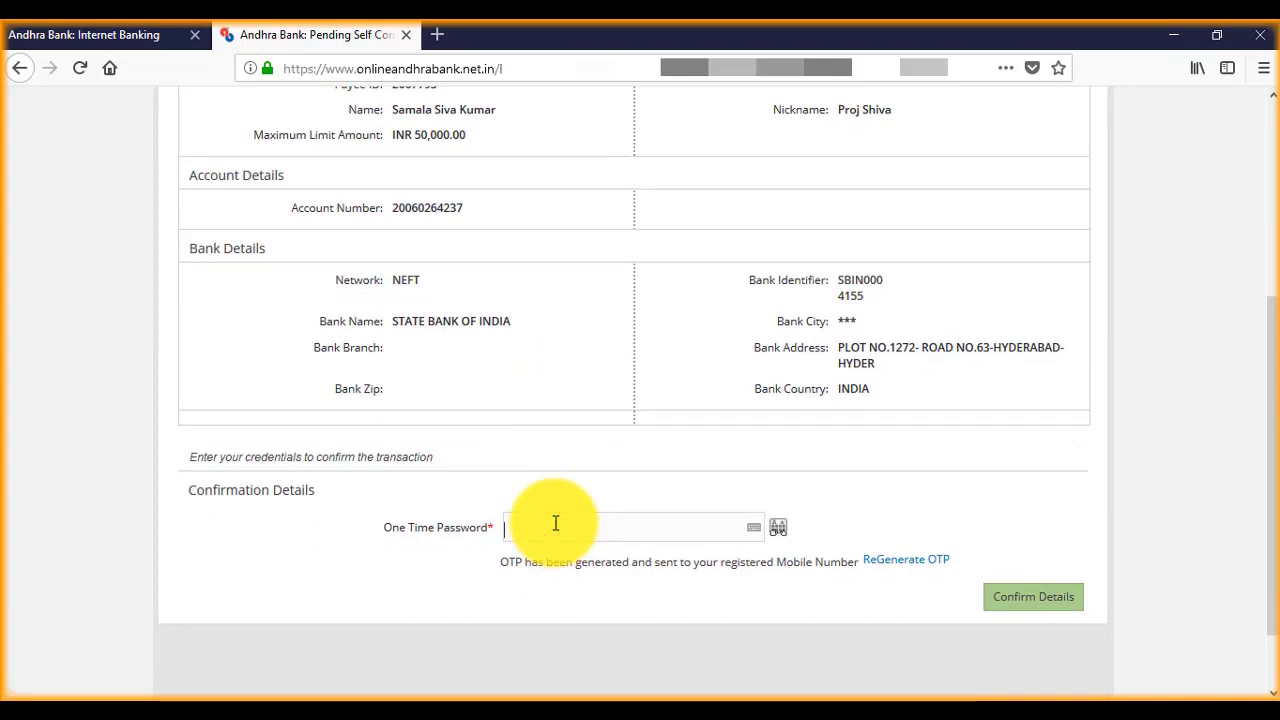
pyautogui.write('••••••')
pyautogui.scroll(2, 634, 423)
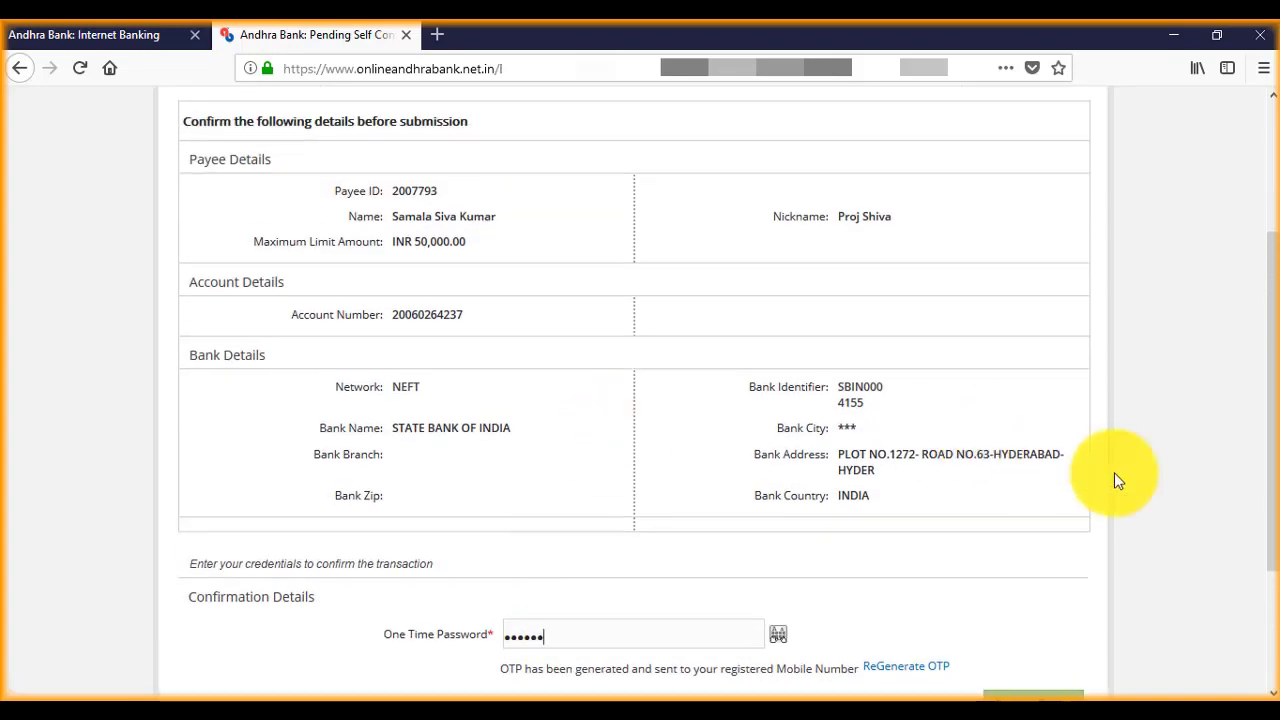
pyautogui.scroll(-2, 1114, 480)
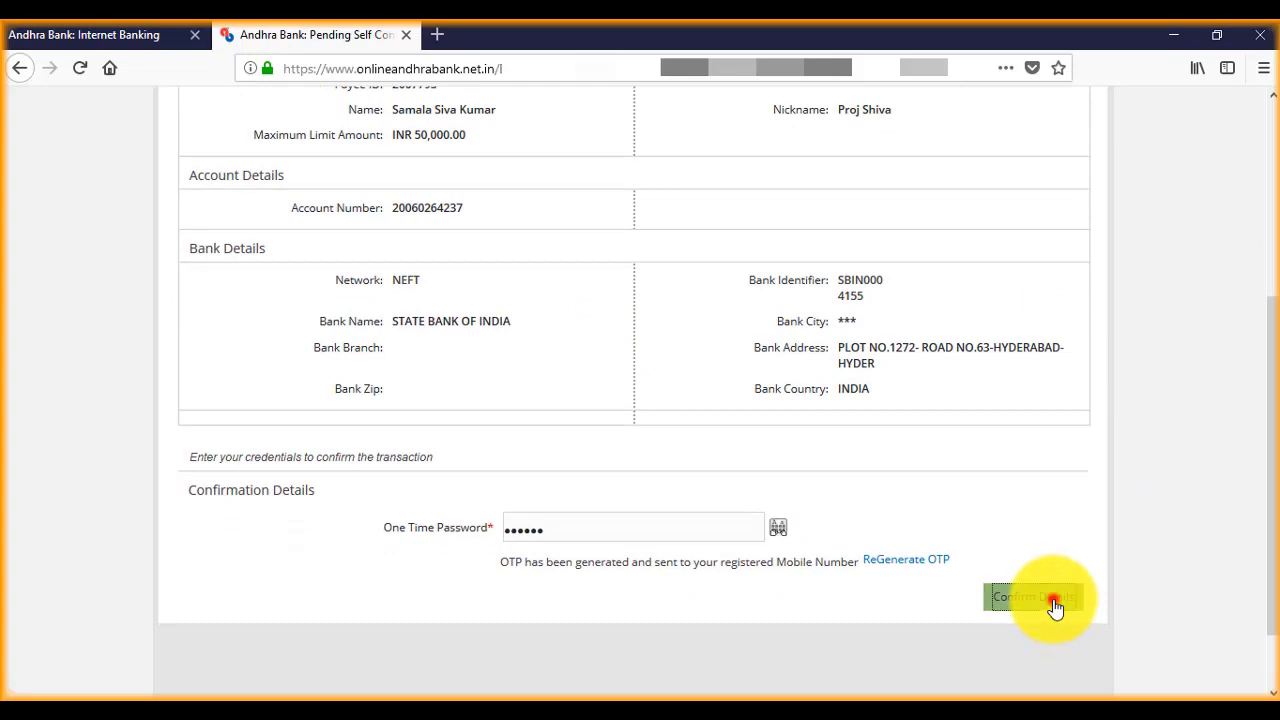
pyautogui.click(1055, 605)
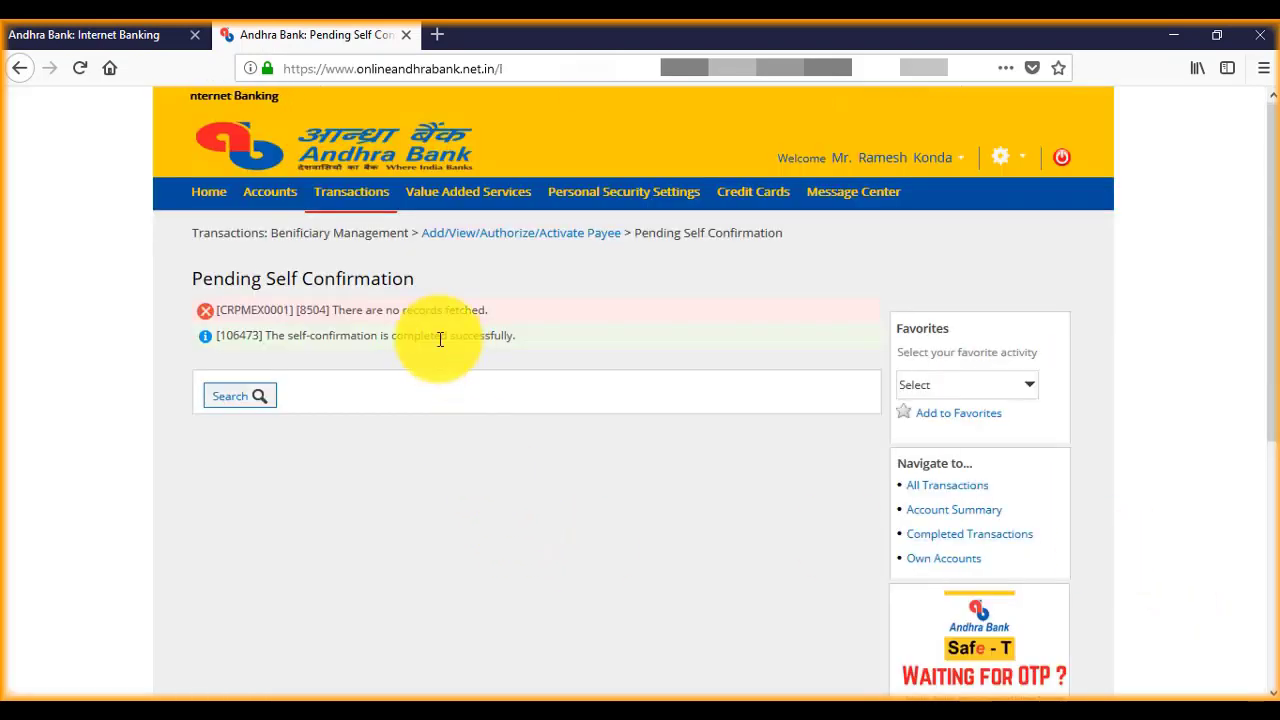
# Step: Reveal the Transactions > Benificiary Management submenu with Add/View/Authorize/Activate Payee
pyautogui.moveTo(351, 200)
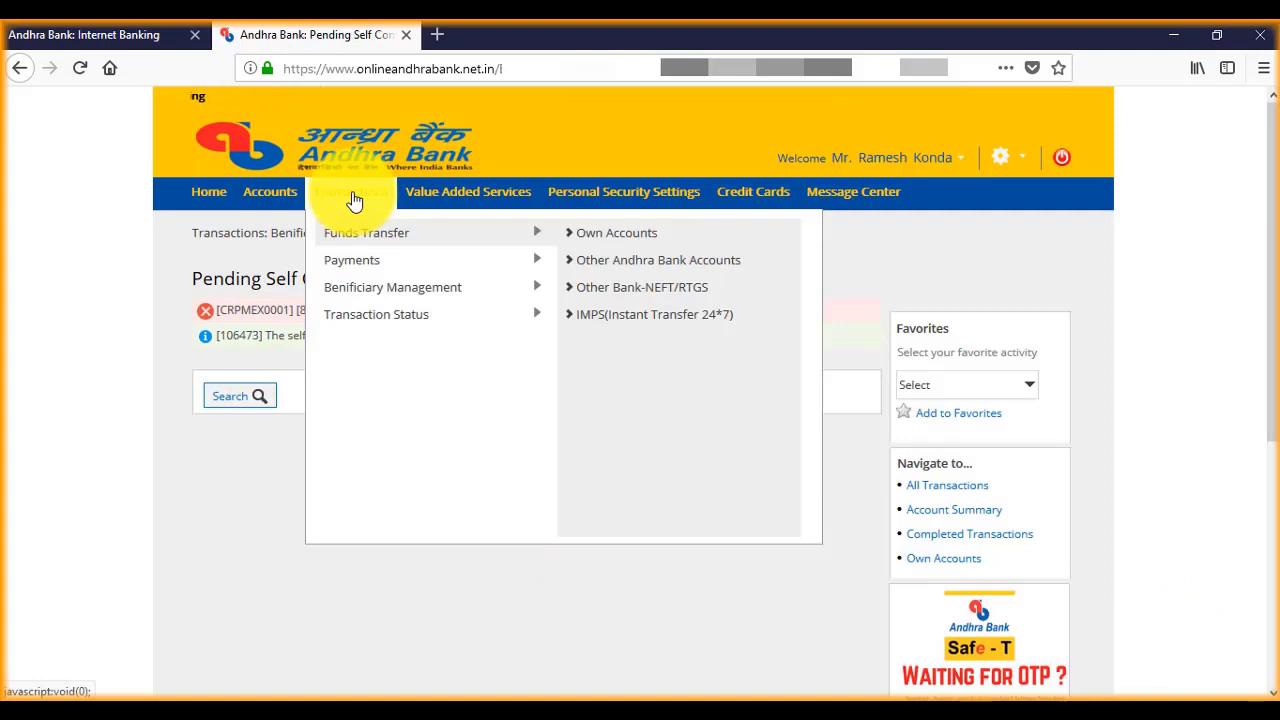
pyautogui.moveTo(380, 290)
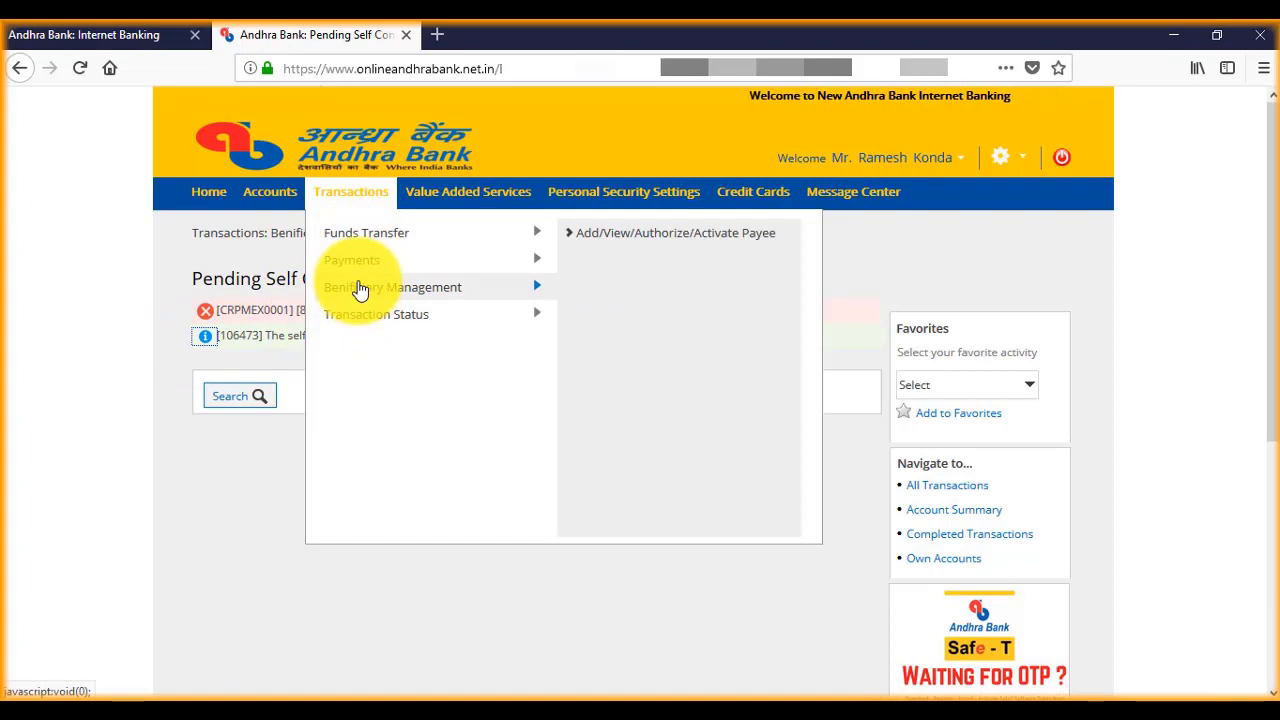
# Step: Go to Add/View/Authorize/Activate Payee to list the three existing Other Bank payees
pyautogui.click(620, 240)
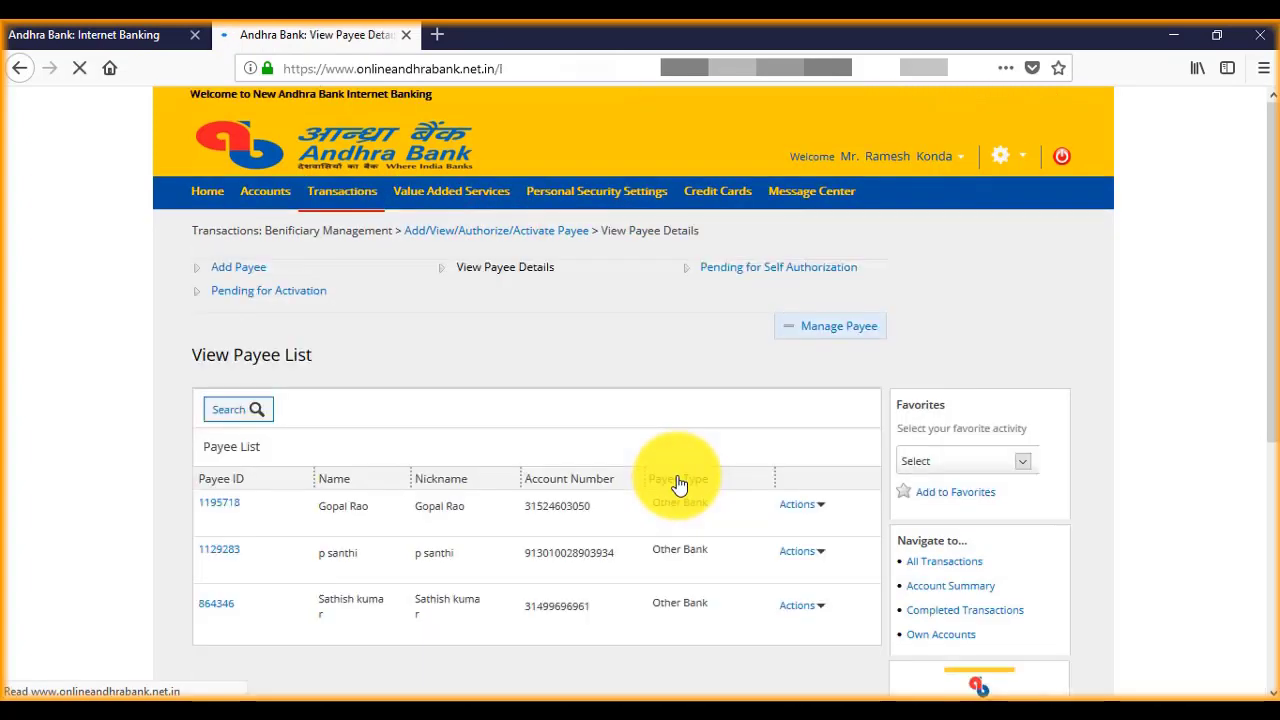
pyautogui.scroll(-2, 736, 595)
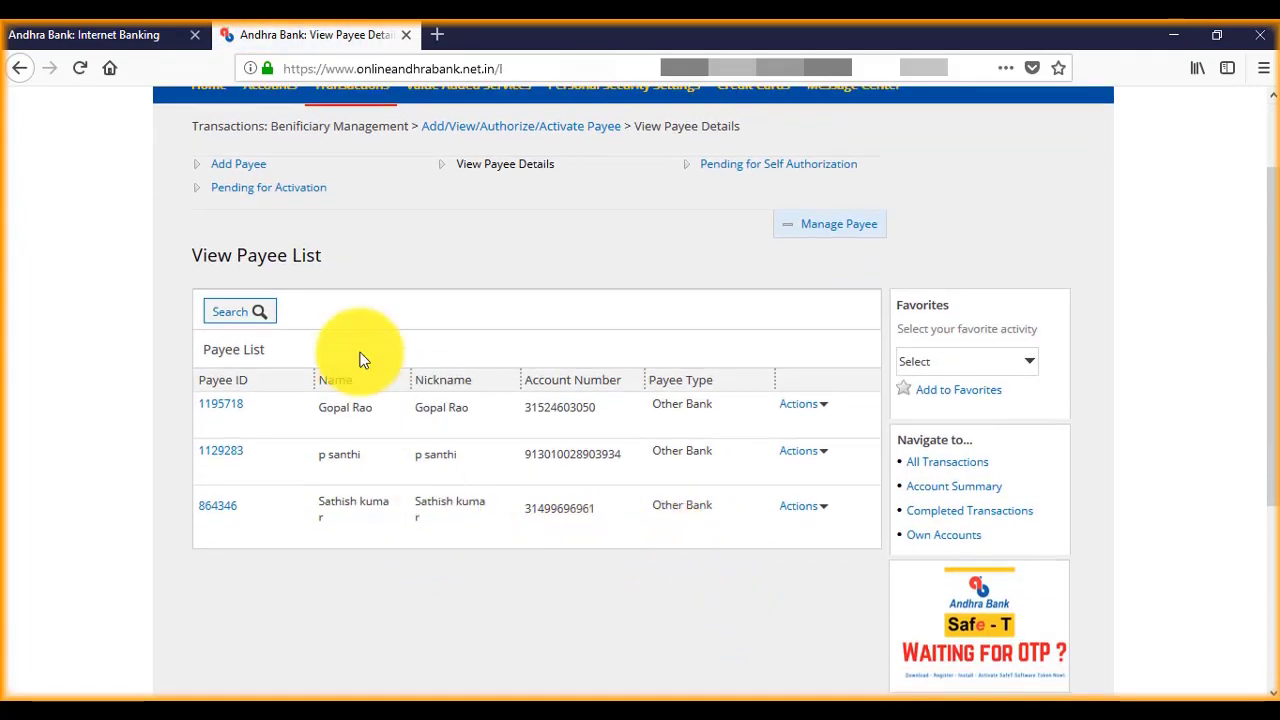
# Step: Filter to Pending for Activation to see the new Other Bank payee and check its Actions options
pyautogui.click(272, 189)
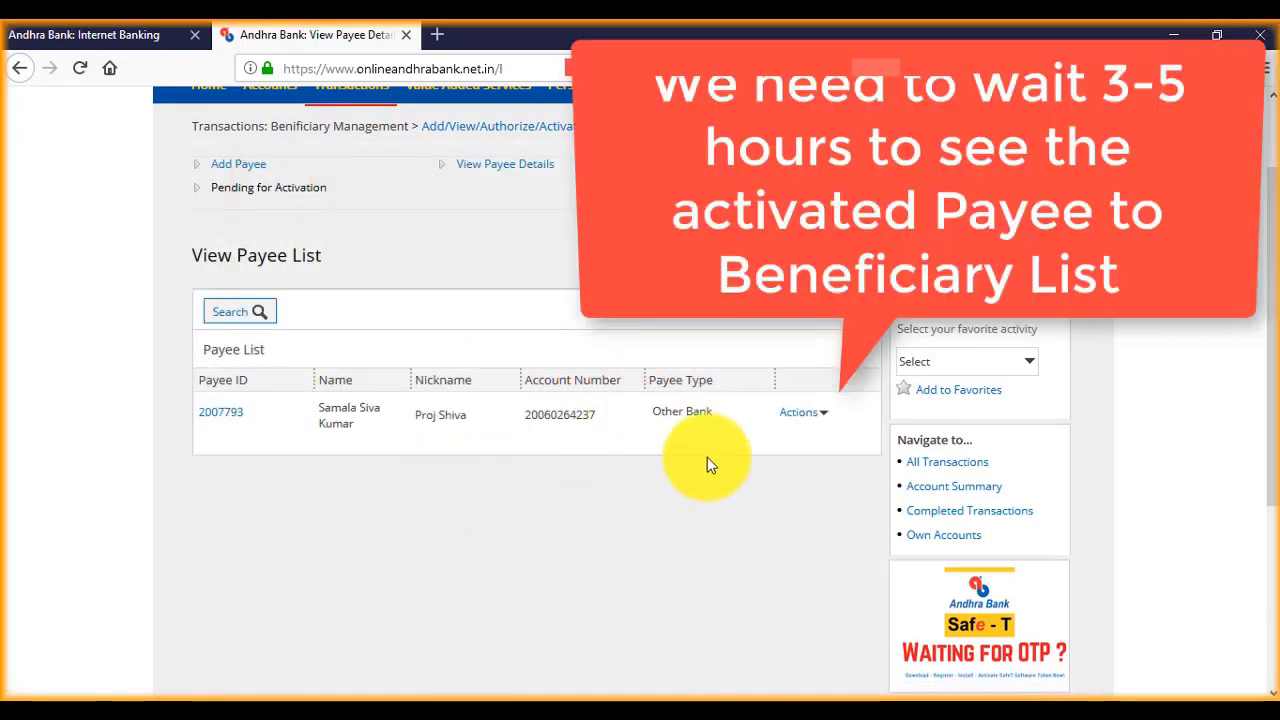
pyautogui.click(824, 416)
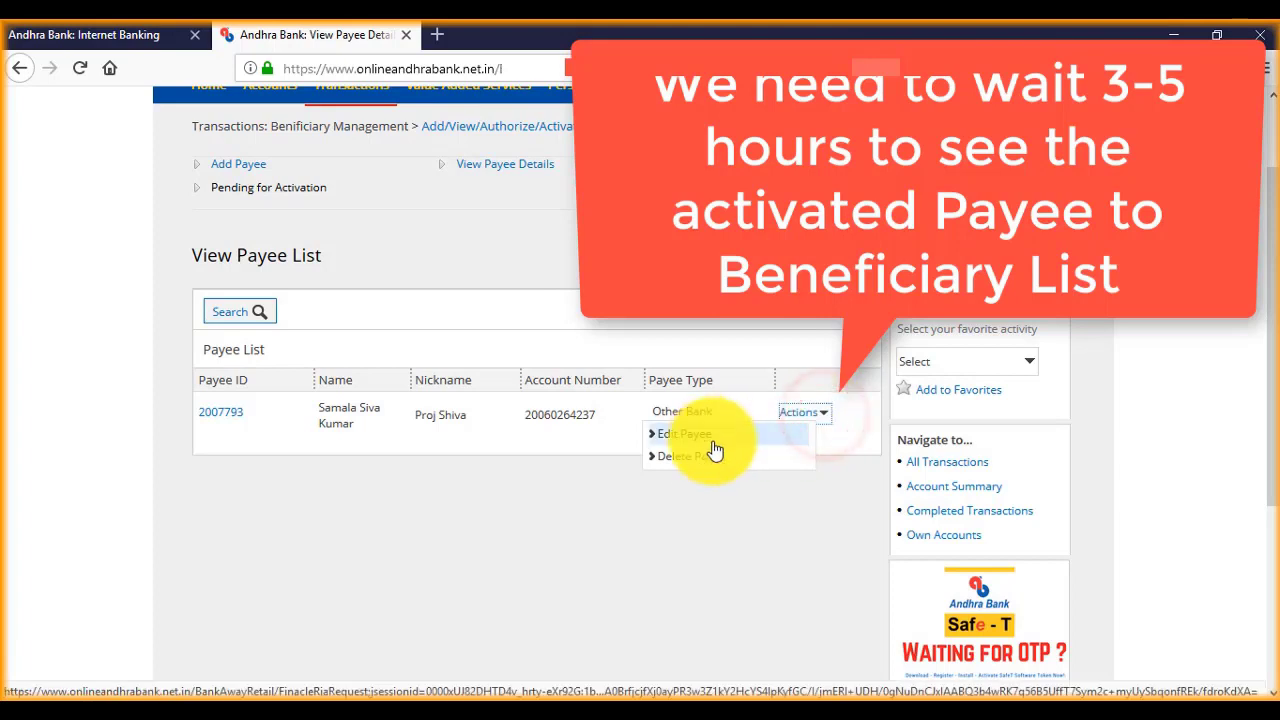
pyautogui.click(546, 512)
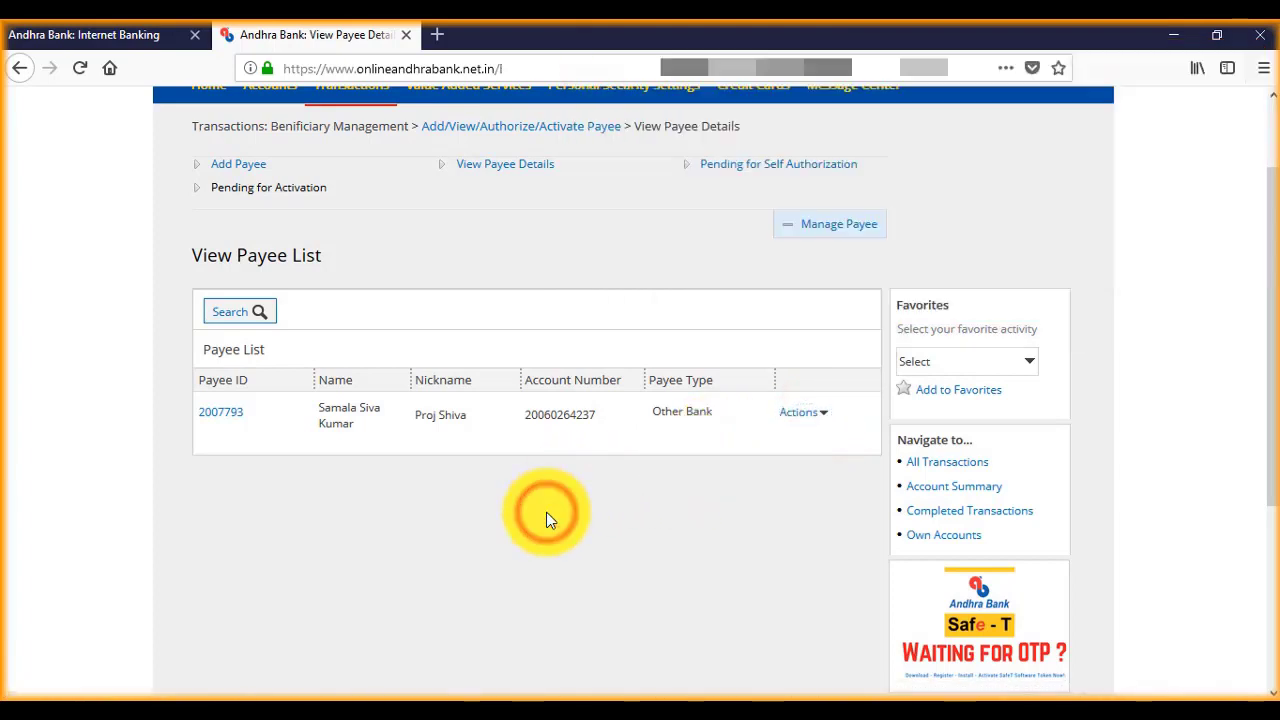
pyautogui.scroll(2, 265, 428)
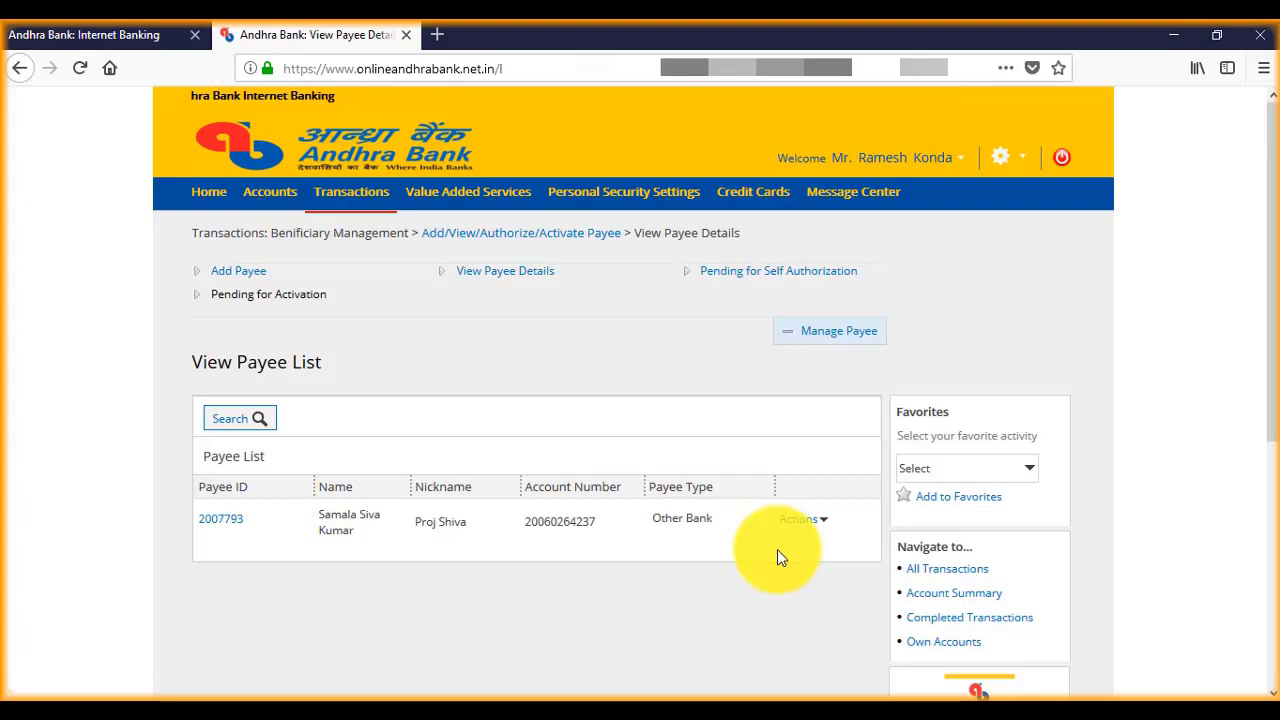
# Step: Switch back to View Payee Details listing all three Other Bank payees
pyautogui.click(513, 273)
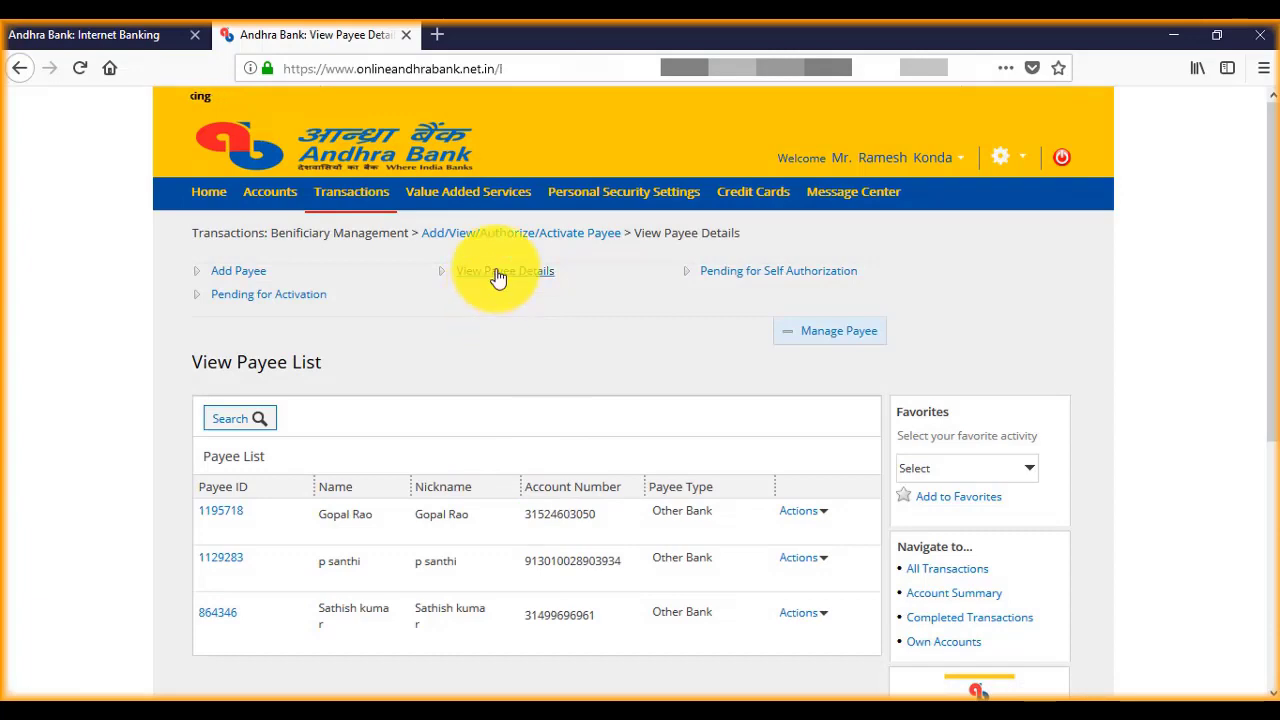
pyautogui.scroll(-3, 509, 480)
pyautogui.scroll(3, 509, 482)
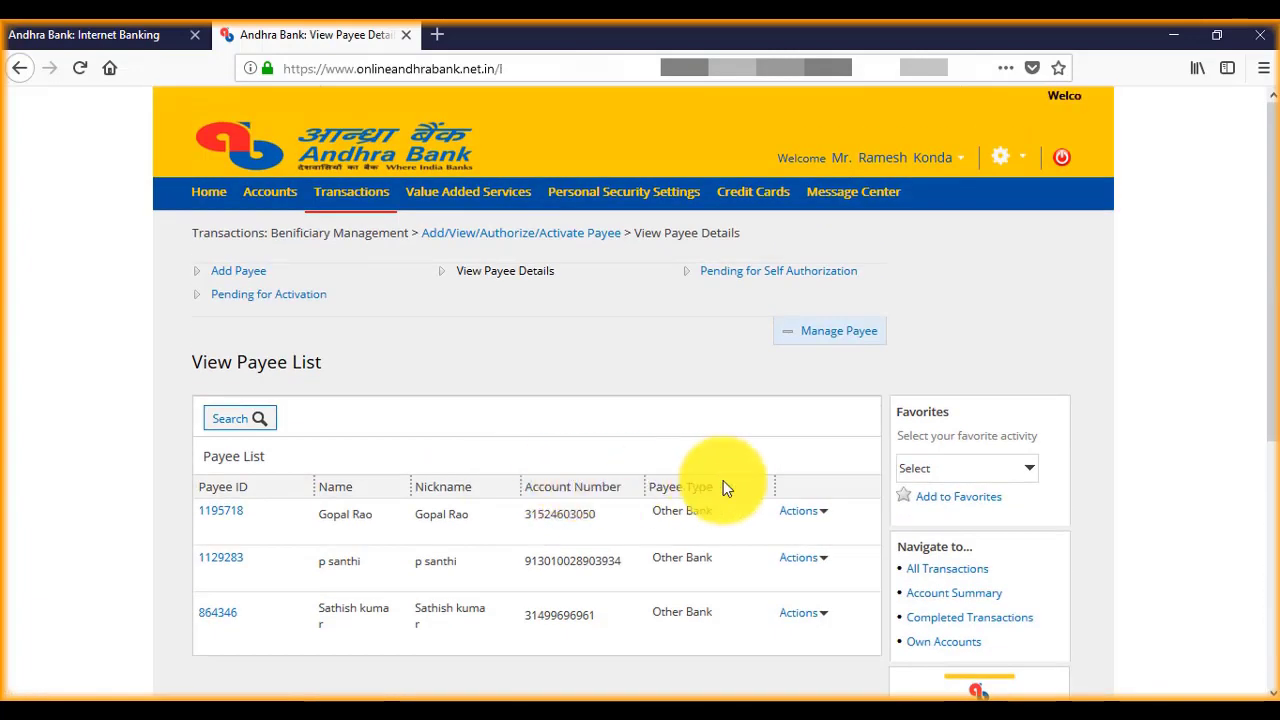